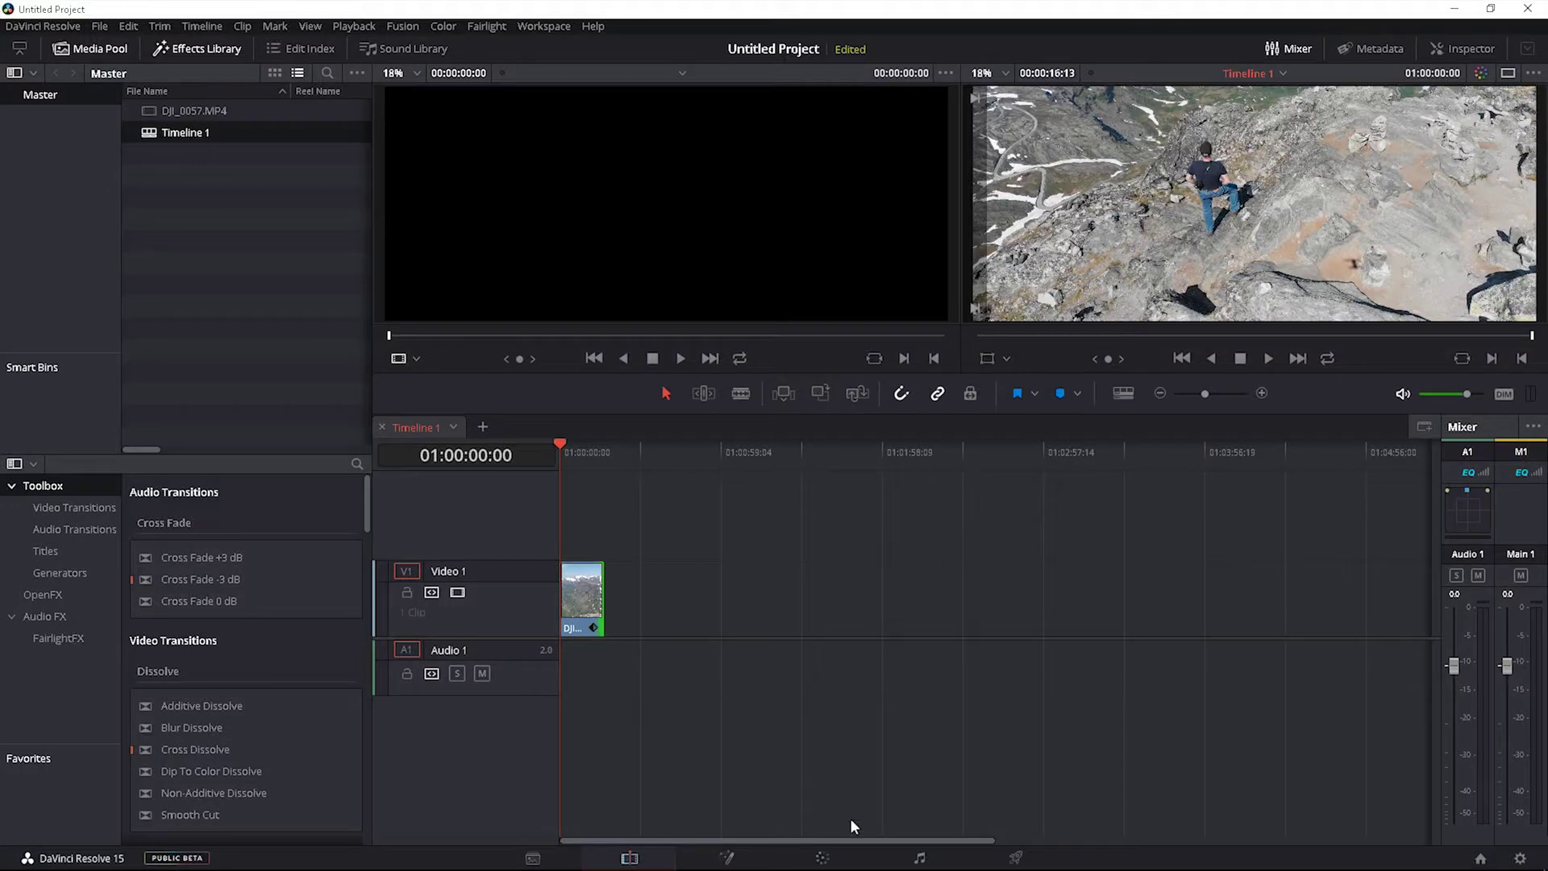
# Step: On the Color page, add serial nodes after node 01 and apply Color Space Transform to node 02
pyautogui.click(821, 857)
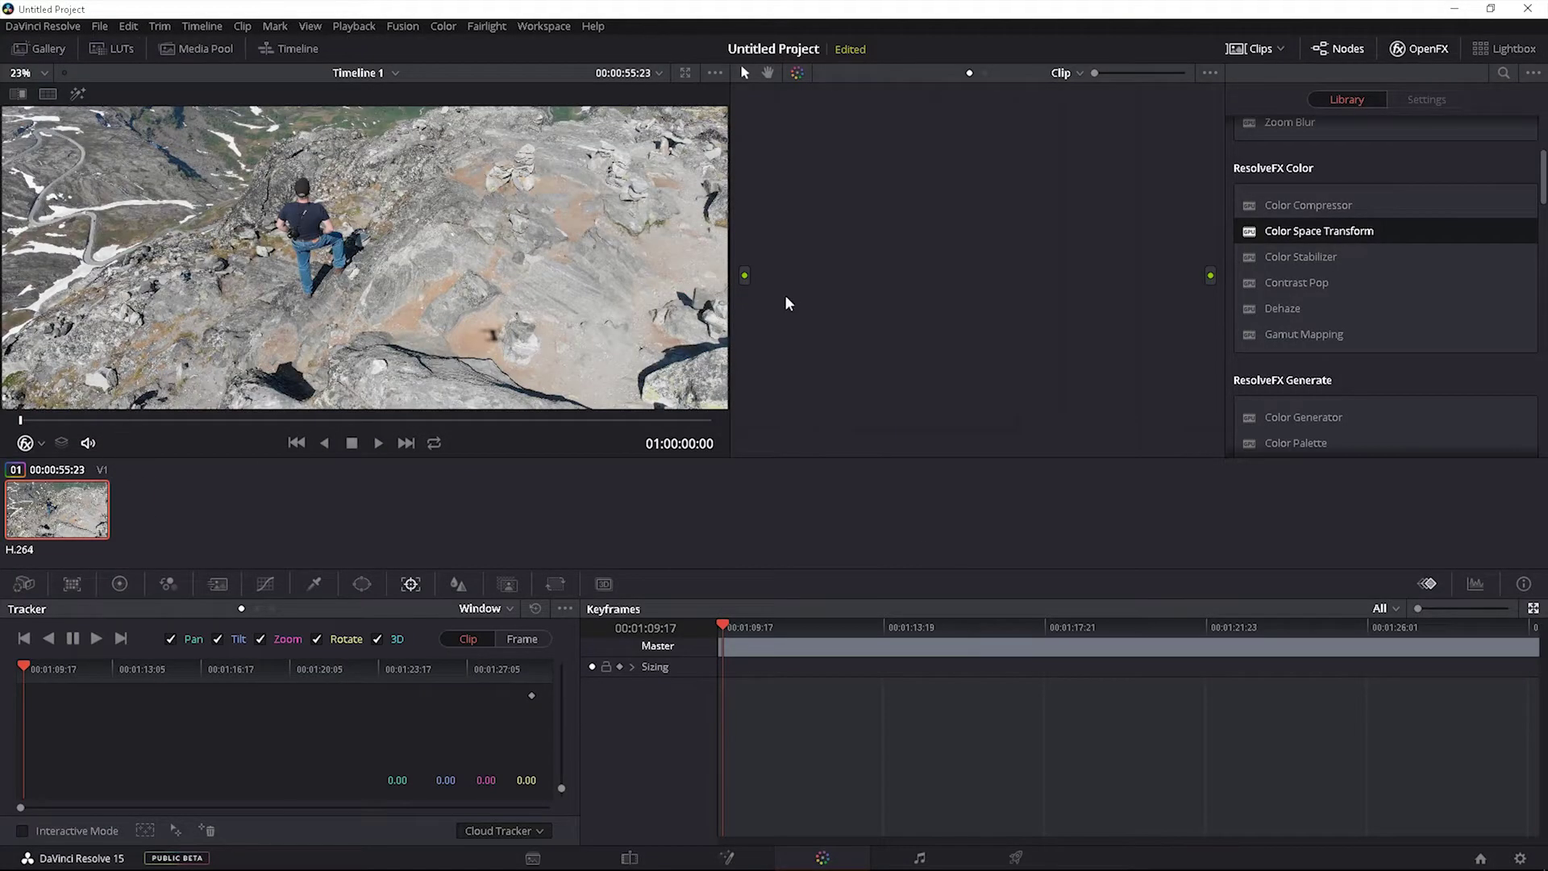
pyautogui.hotkey('alt', 's')
pyautogui.hotkey('alt', 's')
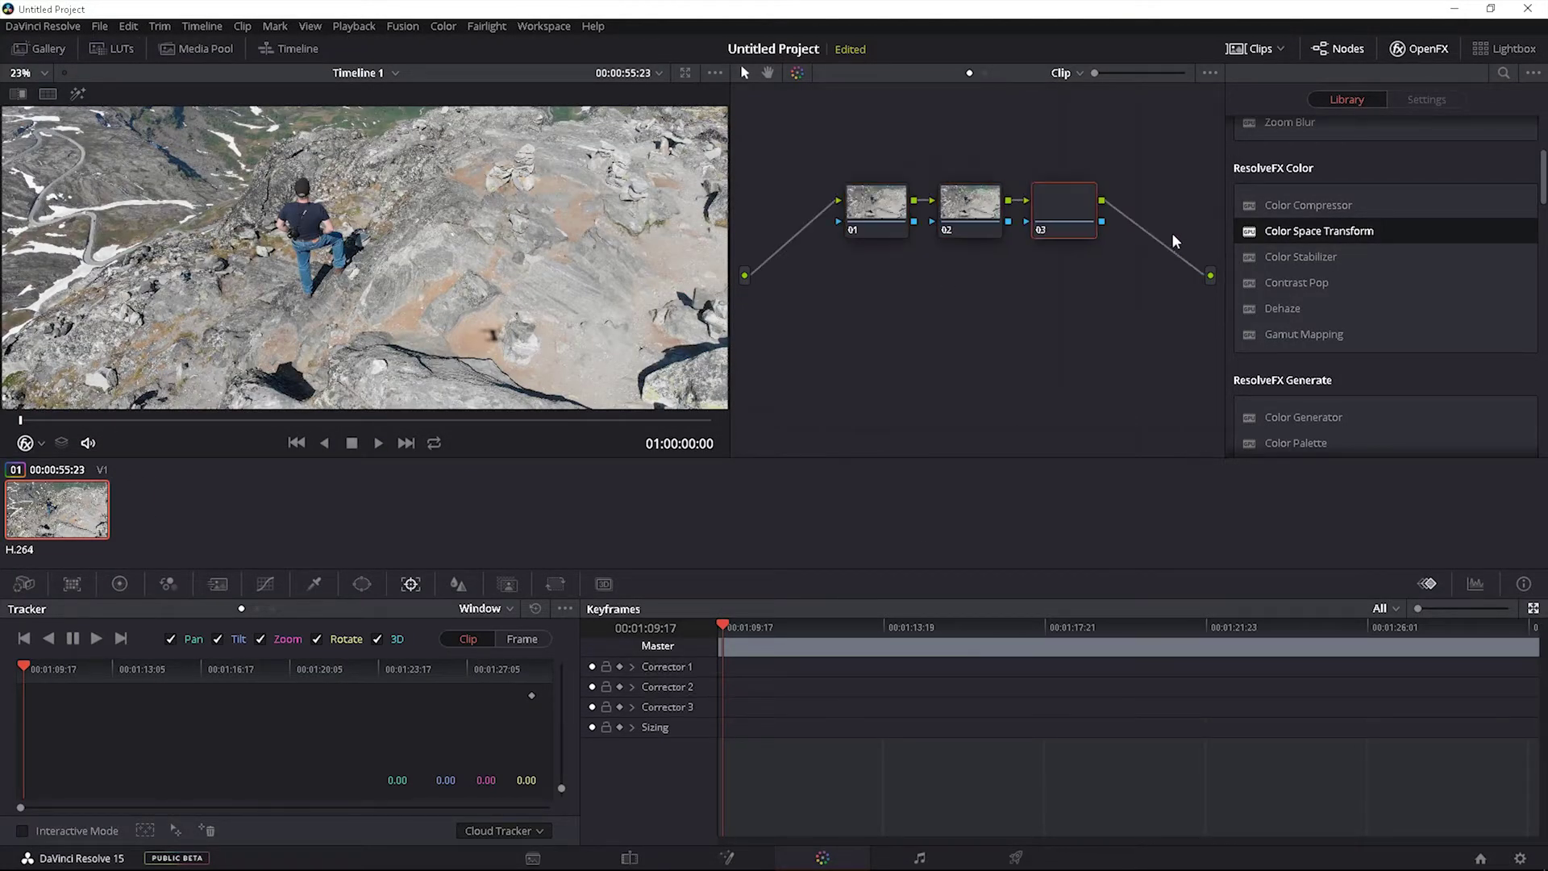
pyautogui.click(1418, 52)
pyautogui.click(1417, 51)
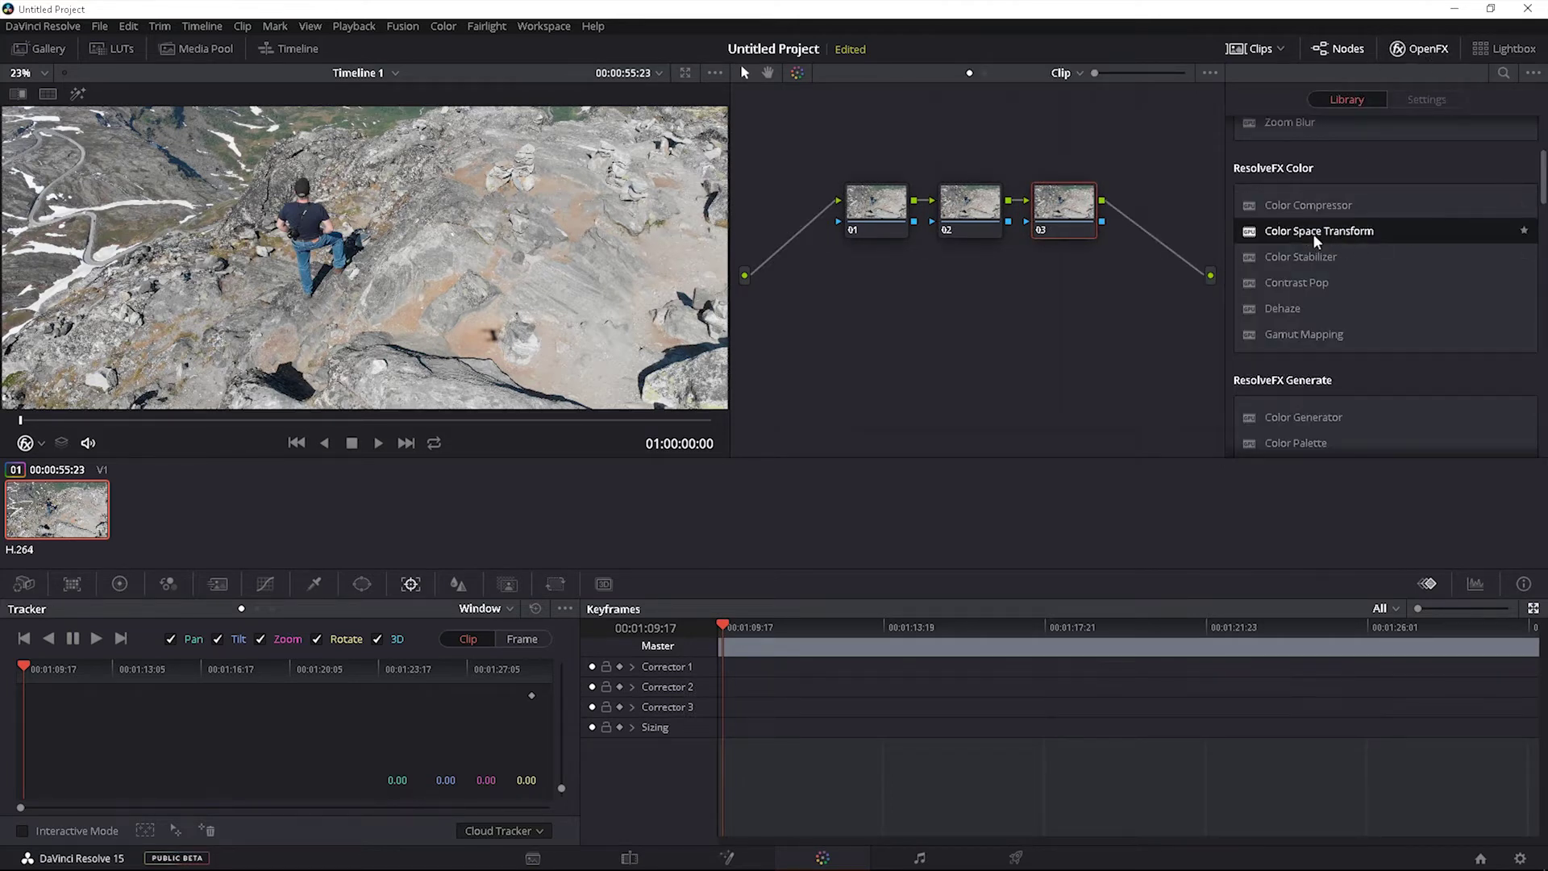
pyautogui.moveTo(1319, 240); pyautogui.dragTo(975, 212)
# Step: Set node 02's Color Space Transform input gamma to Rec.709 and output gamma to ARRI LogC
pyautogui.click(975, 222)
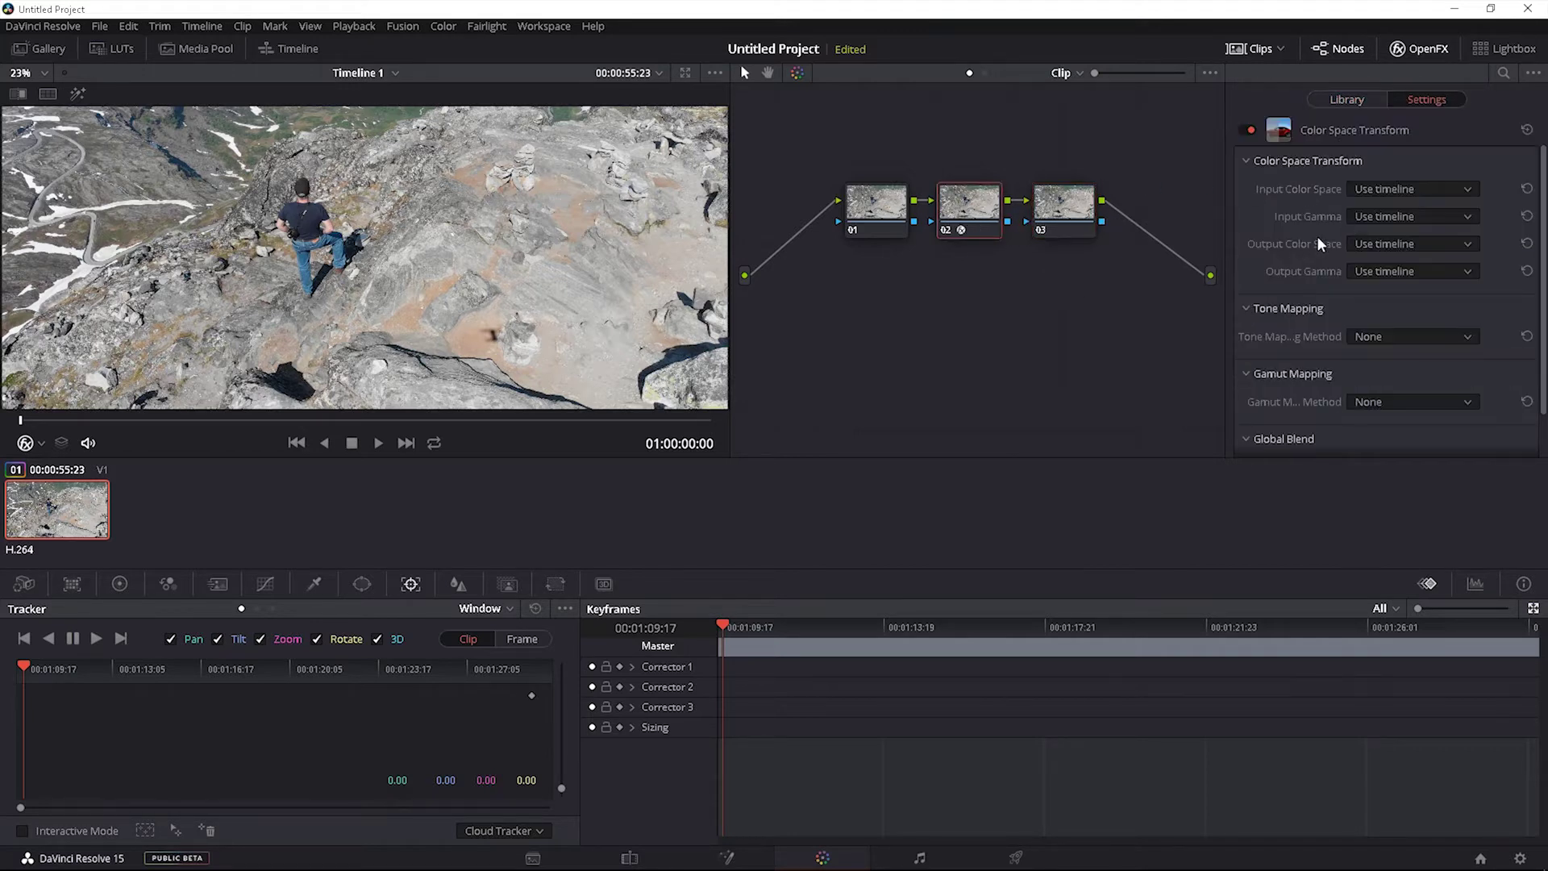
pyautogui.click(1362, 218)
pyautogui.scroll(-3, 1376, 330)
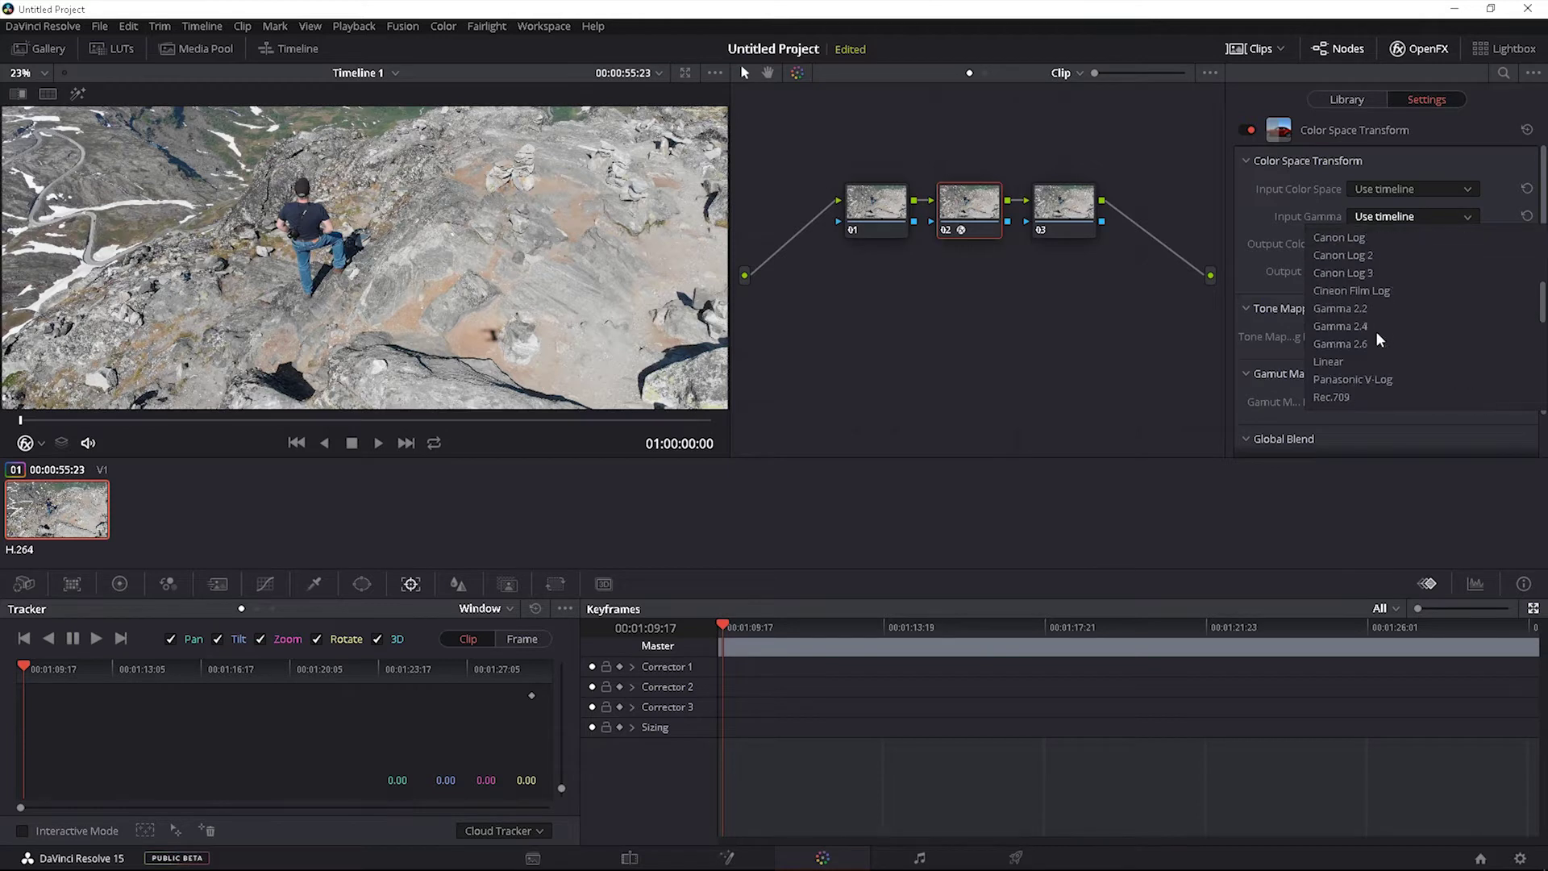
pyautogui.scroll(-3, 1376, 345)
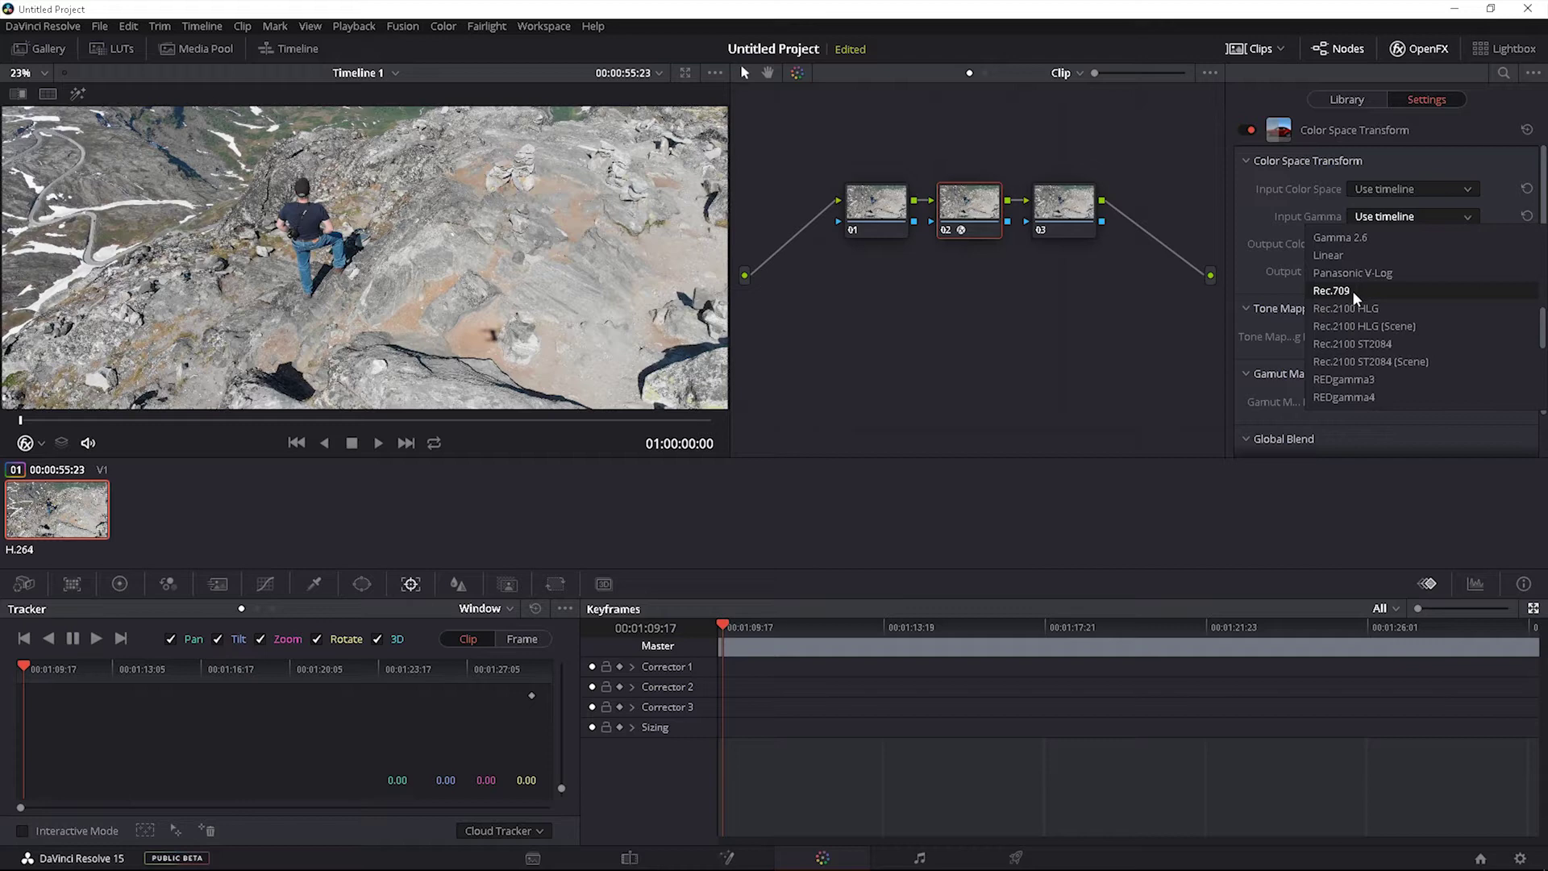
pyautogui.click(1352, 291)
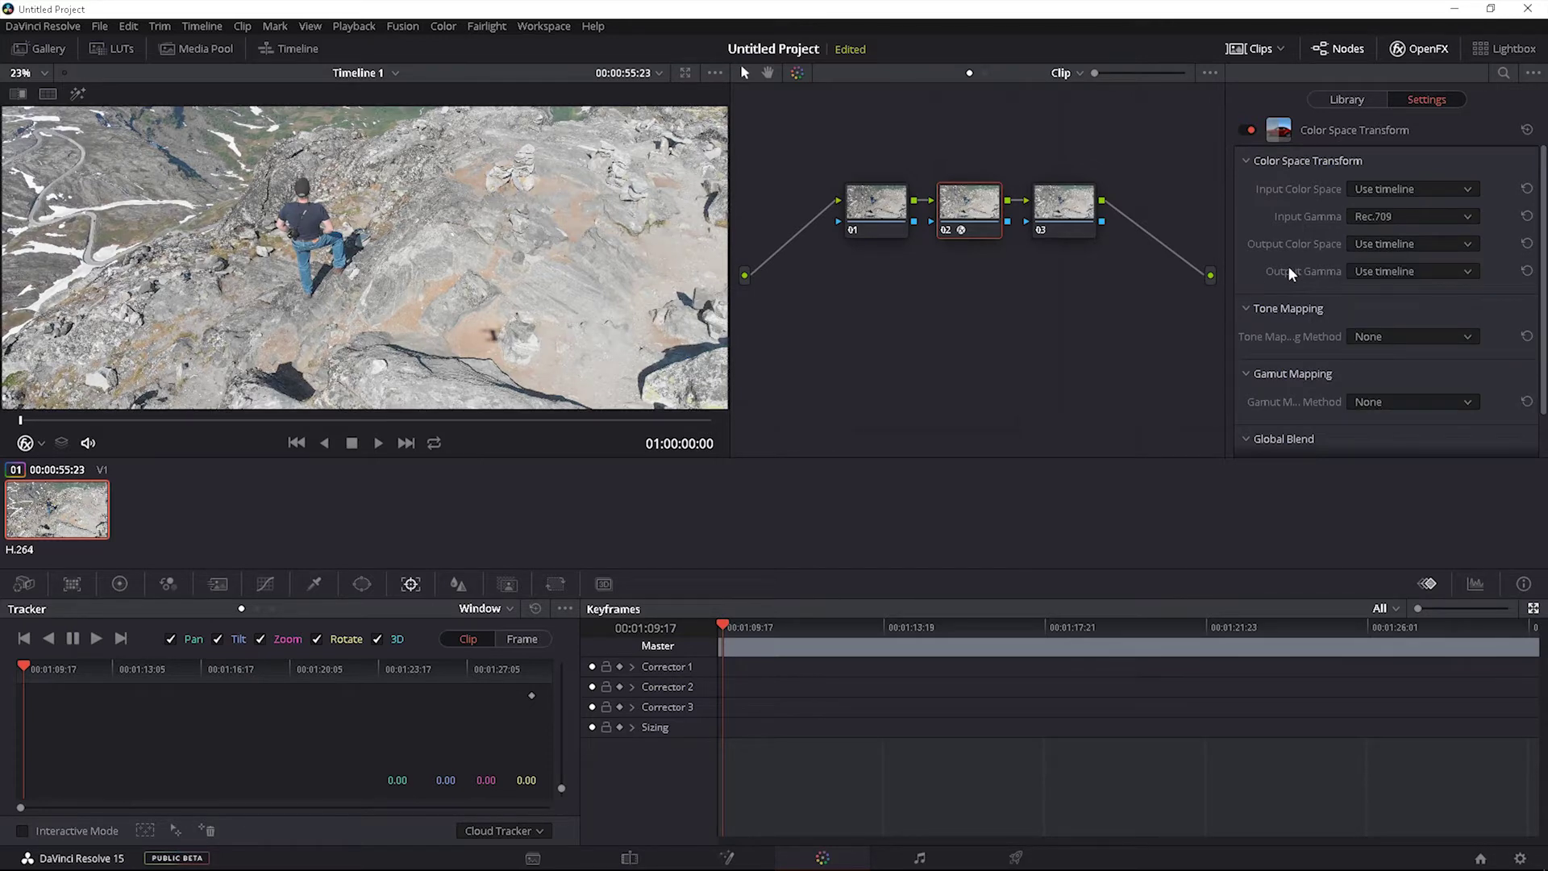
pyautogui.click(1388, 272)
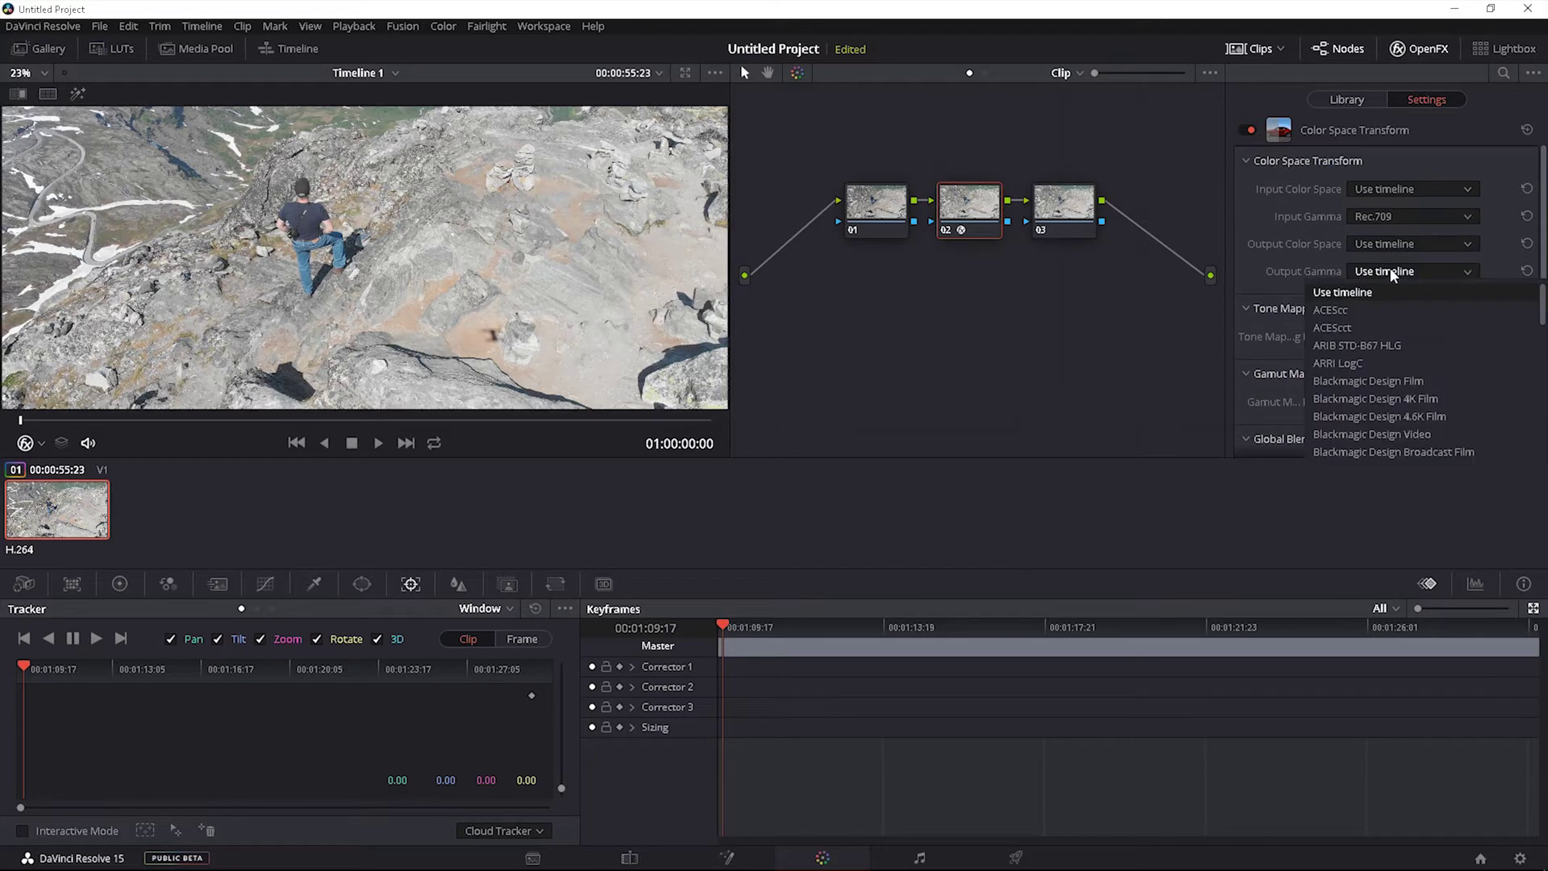
pyautogui.click(1391, 363)
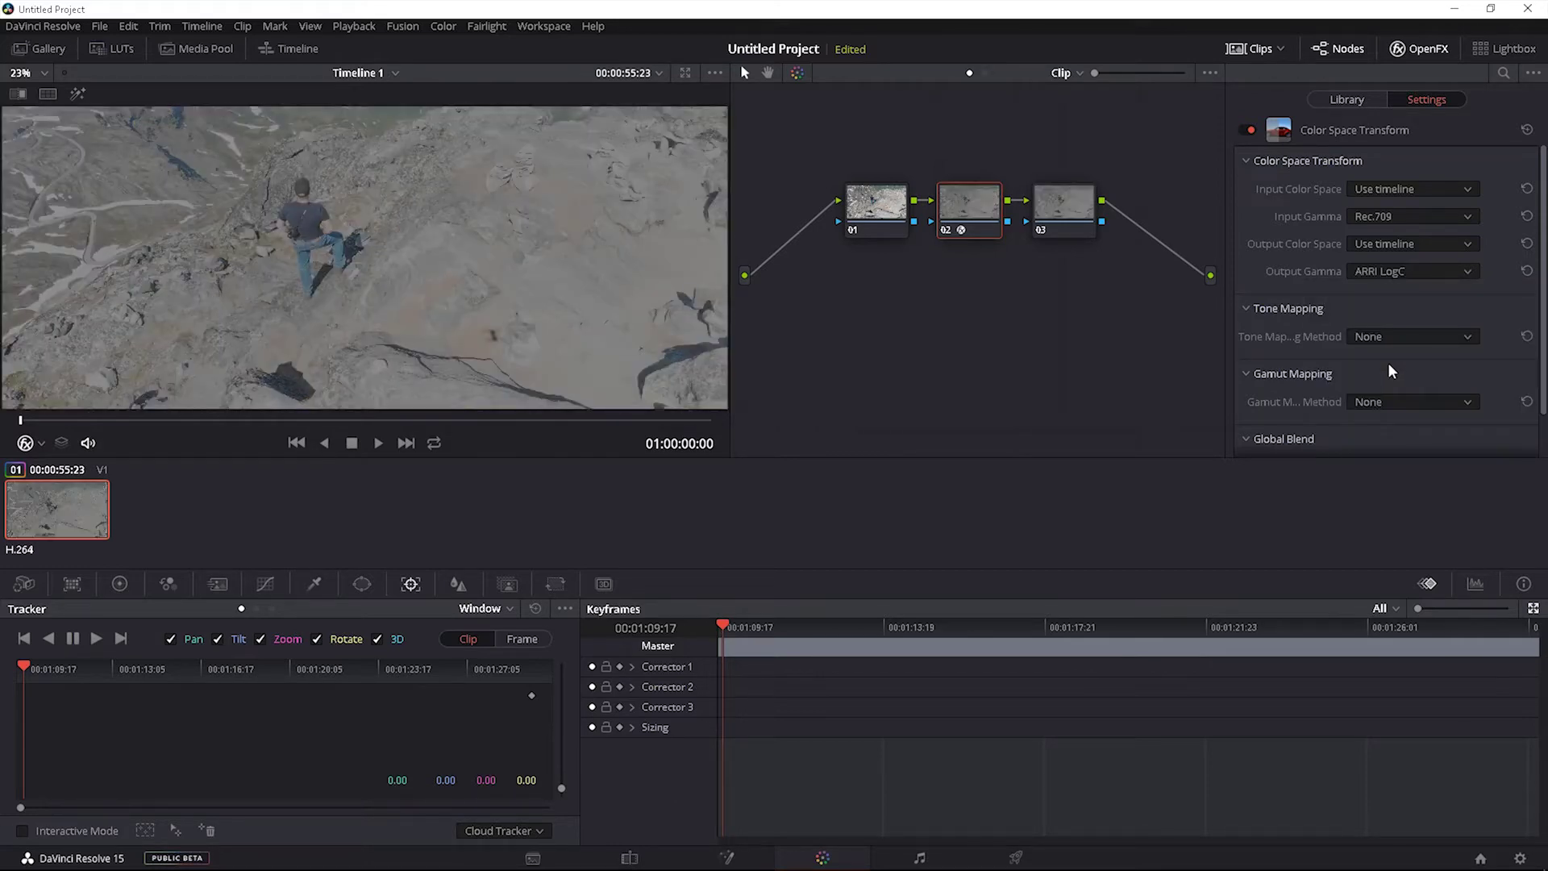
# Step: Show the RGB parade scope and apply the Arri Alexa LogC to Rec709 3D LUT to node 03
pyautogui.hotkey('ctrl', 'shift', 'w')
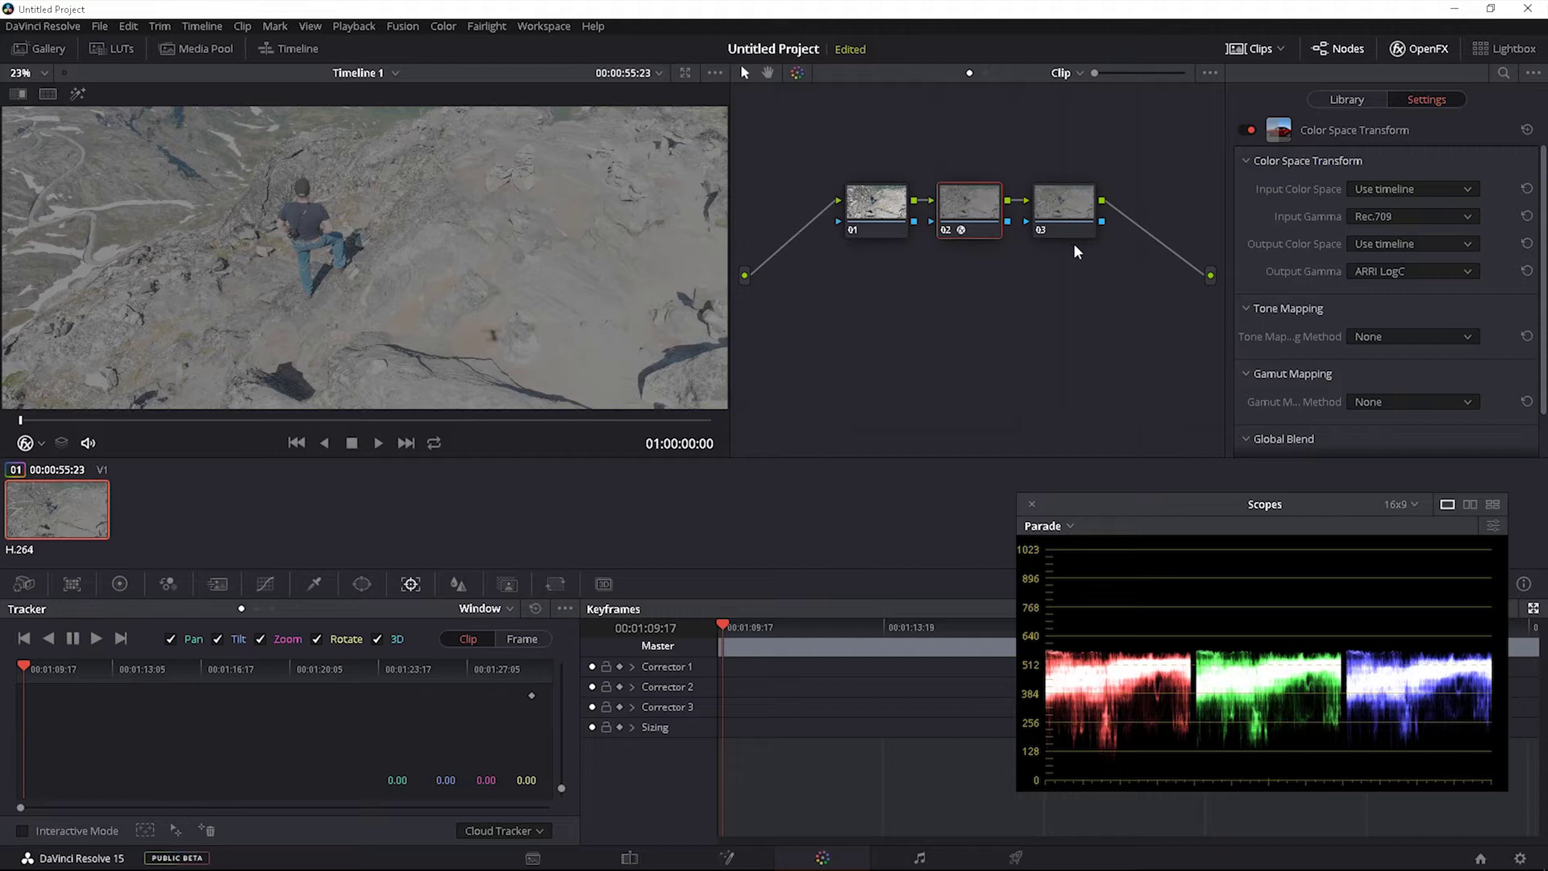
pyautogui.click(1056, 215)
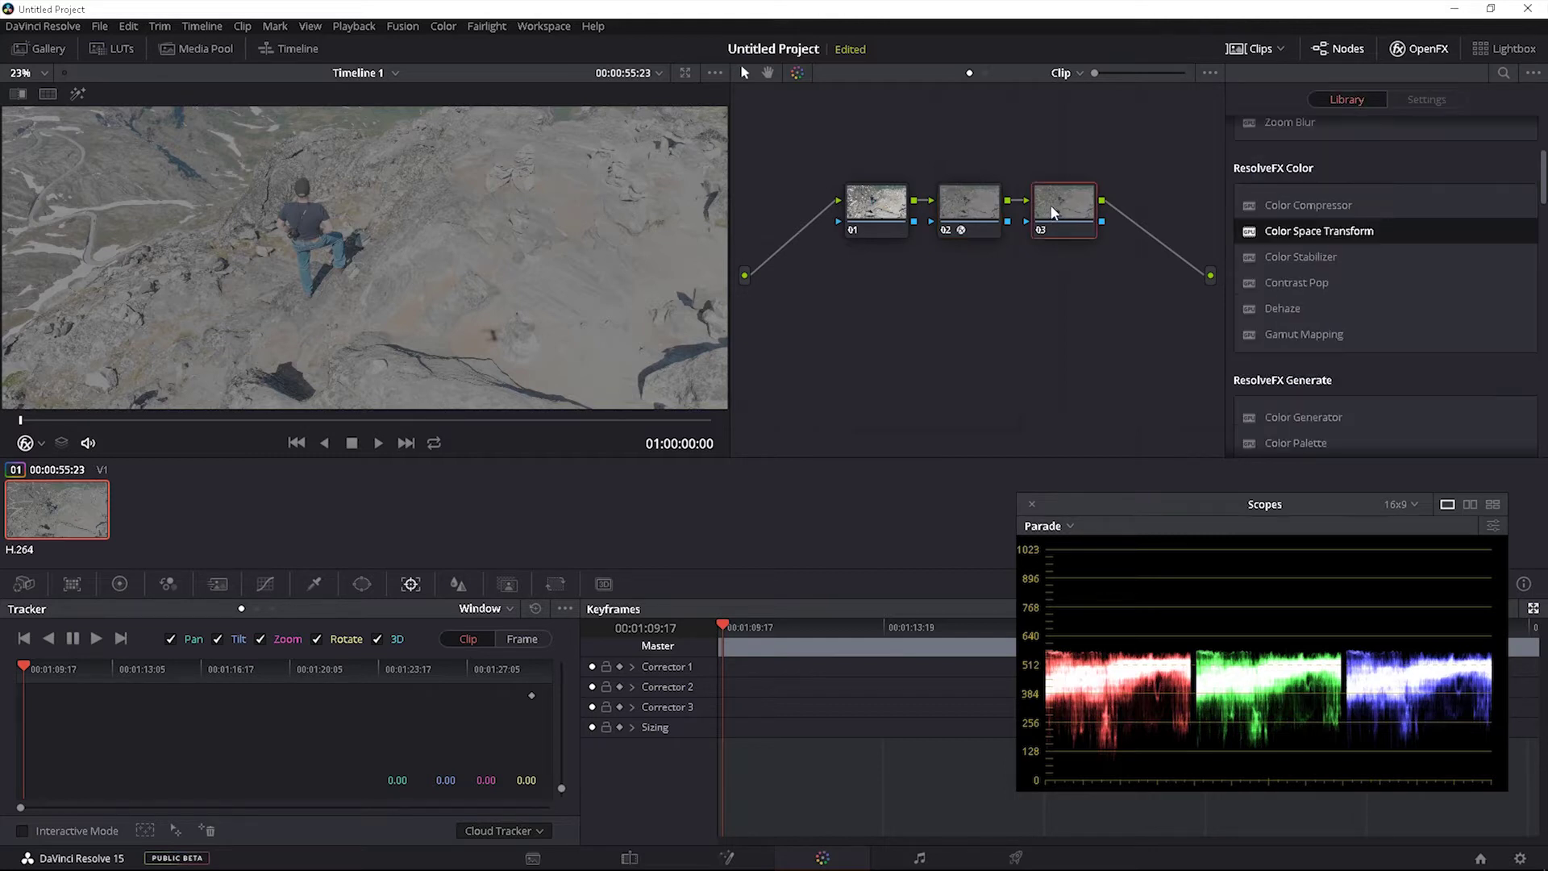
pyautogui.rightClick(1052, 209)
pyautogui.moveTo(1117, 377)
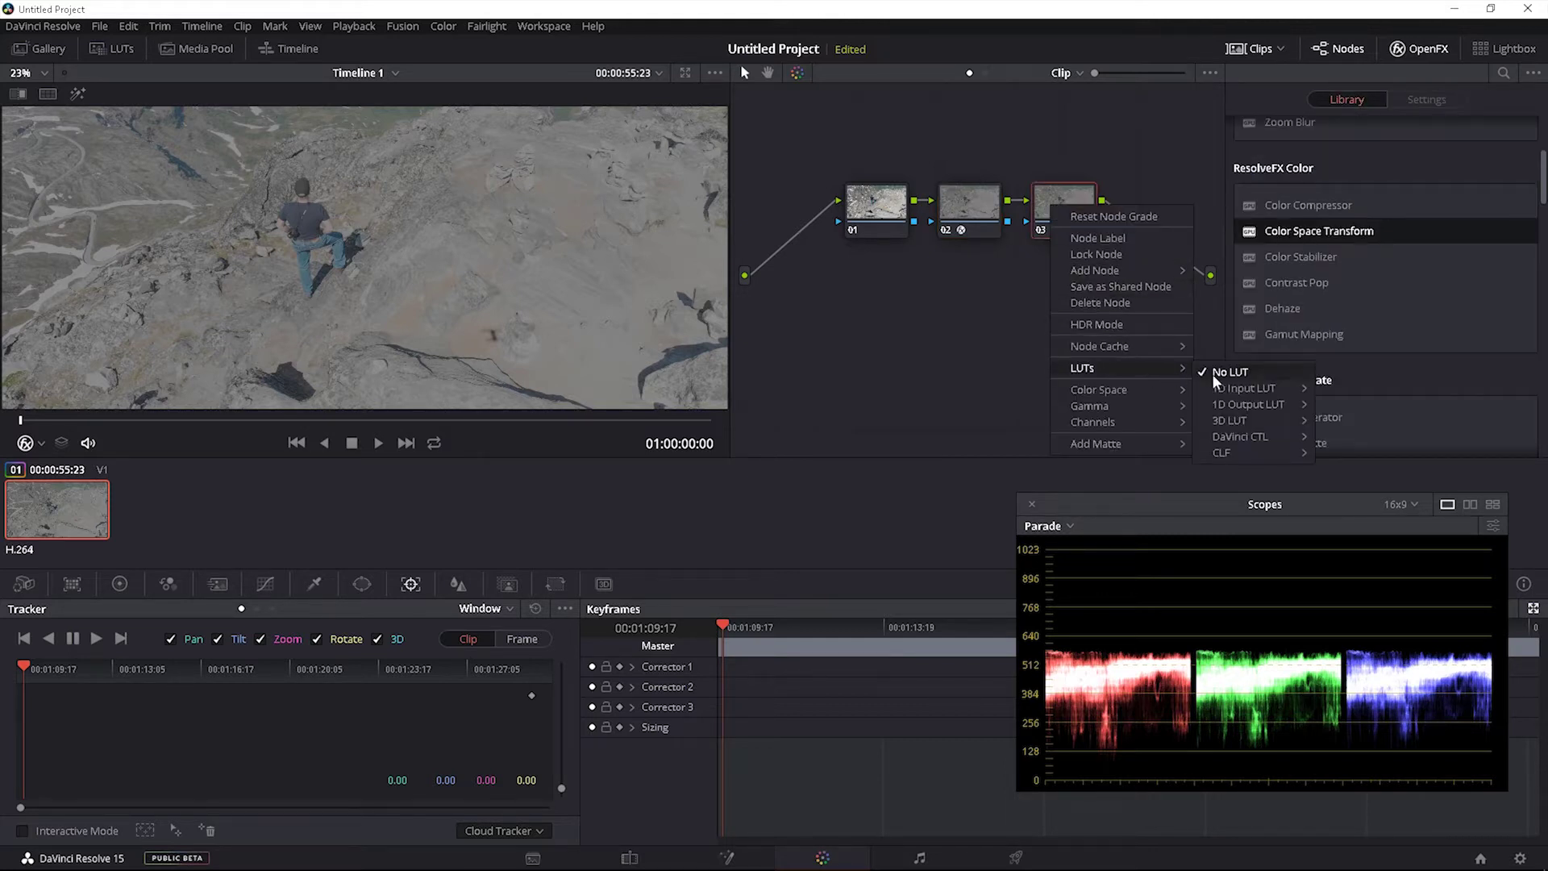
pyautogui.moveTo(1262, 427)
pyautogui.moveTo(1349, 449)
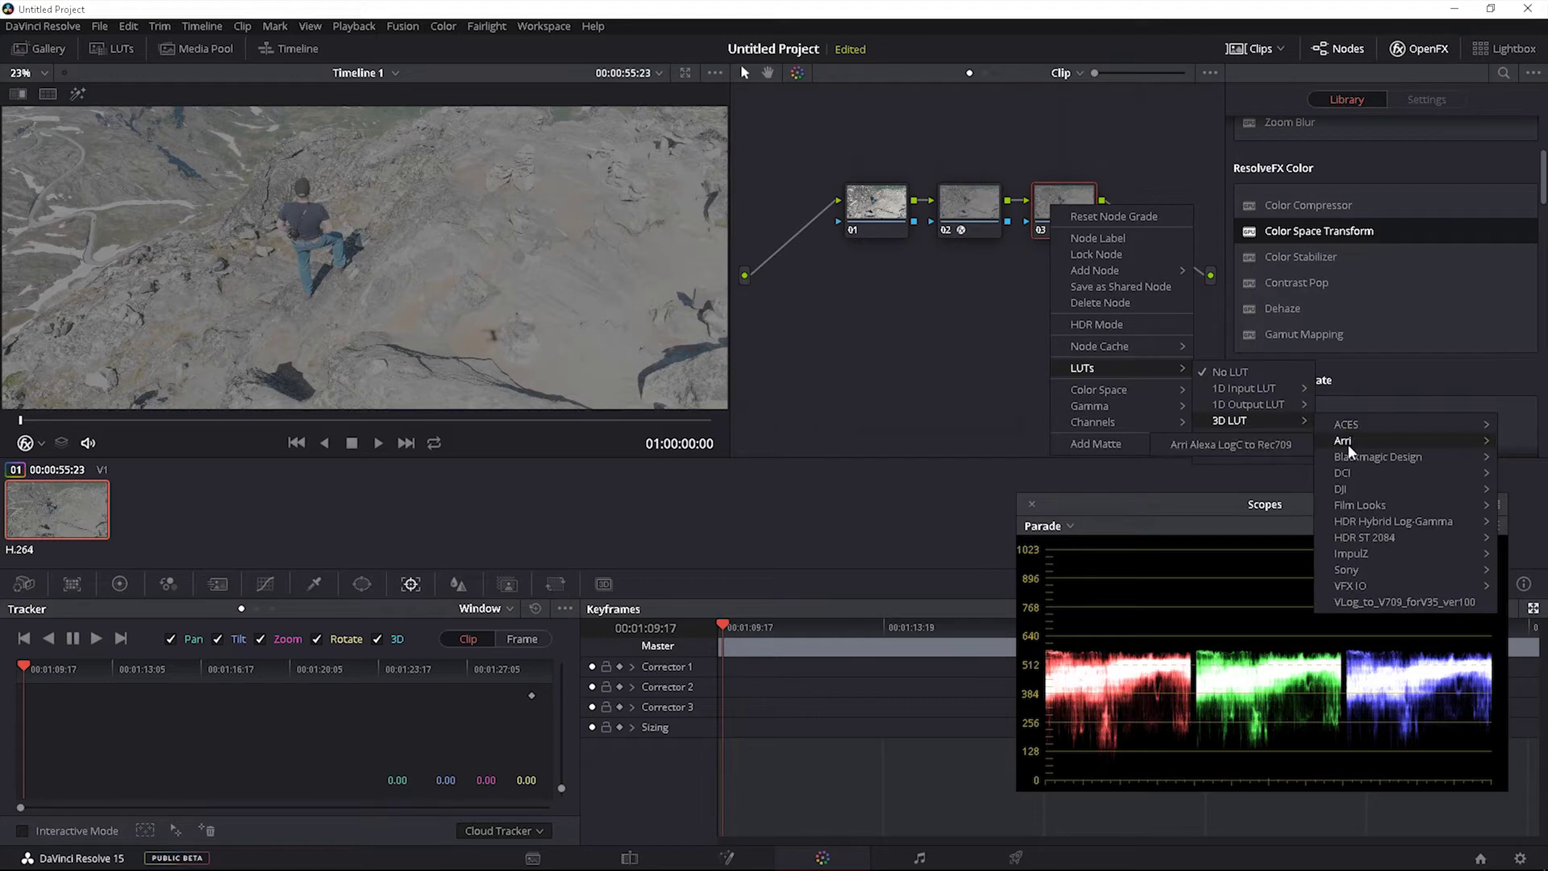
pyautogui.click(1288, 446)
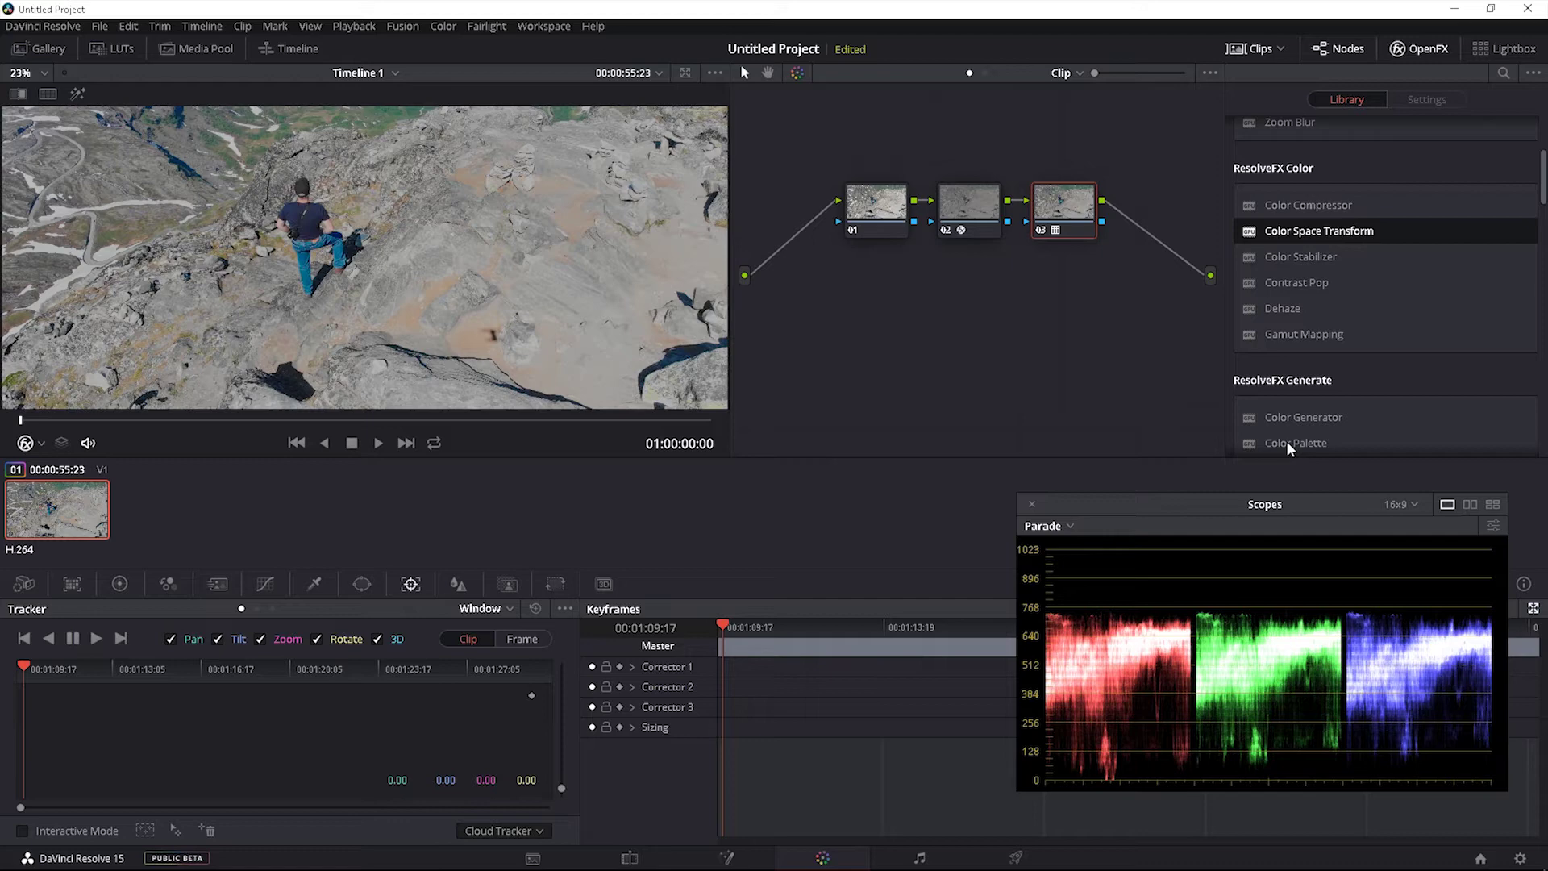
# Step: Compare the three-node grade against the original, then scrub forward to the valley shot at 01:00:14:03
pyautogui.hotkey('ctrl', 'Home')
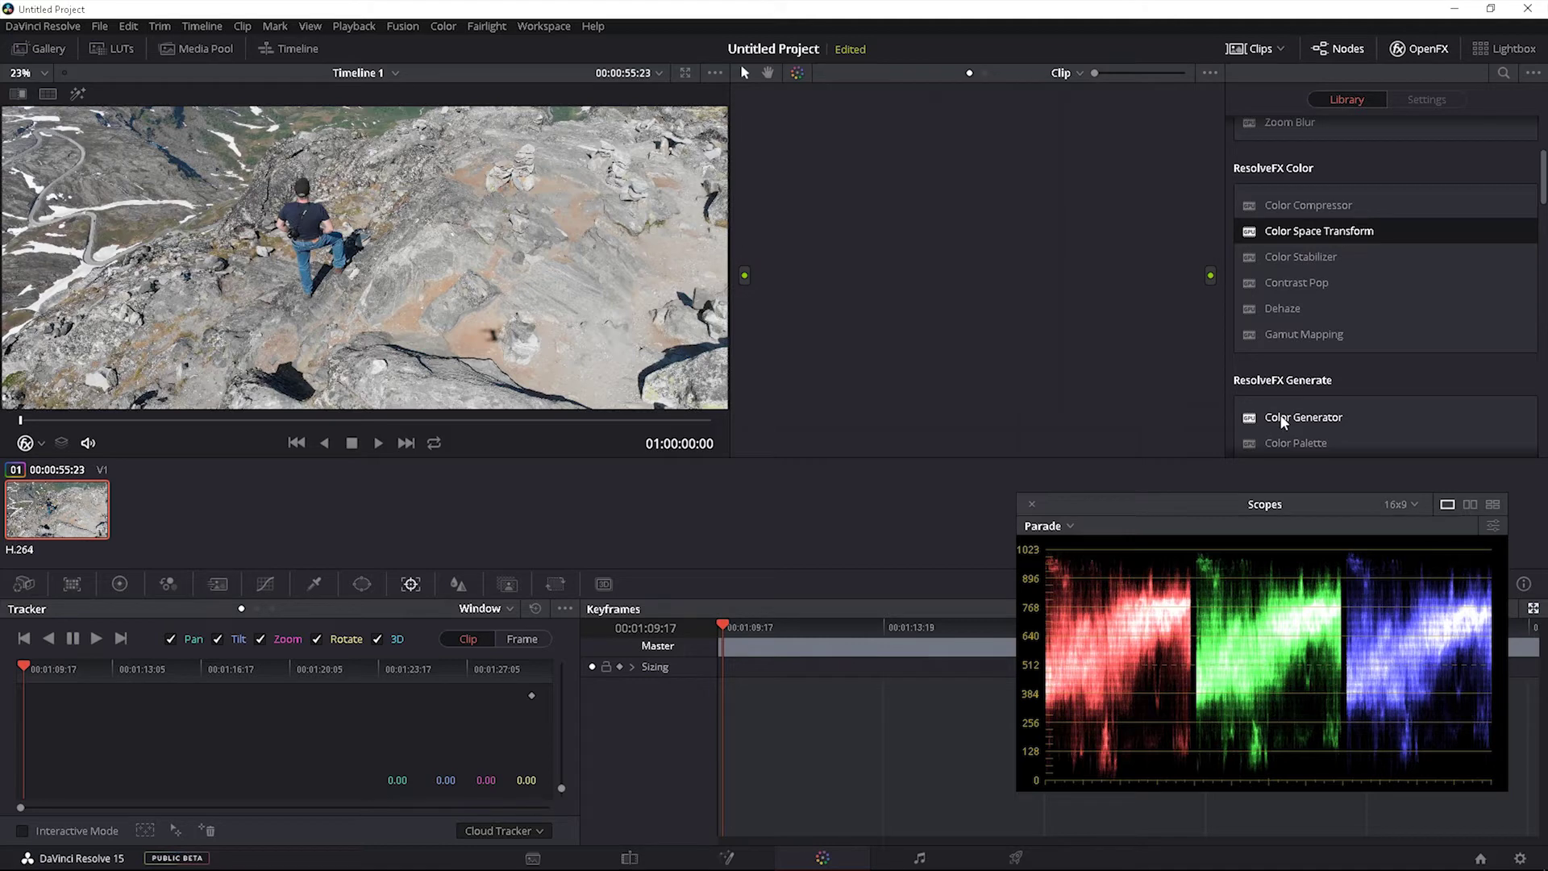
pyautogui.hotkey('ctrl', 'z')
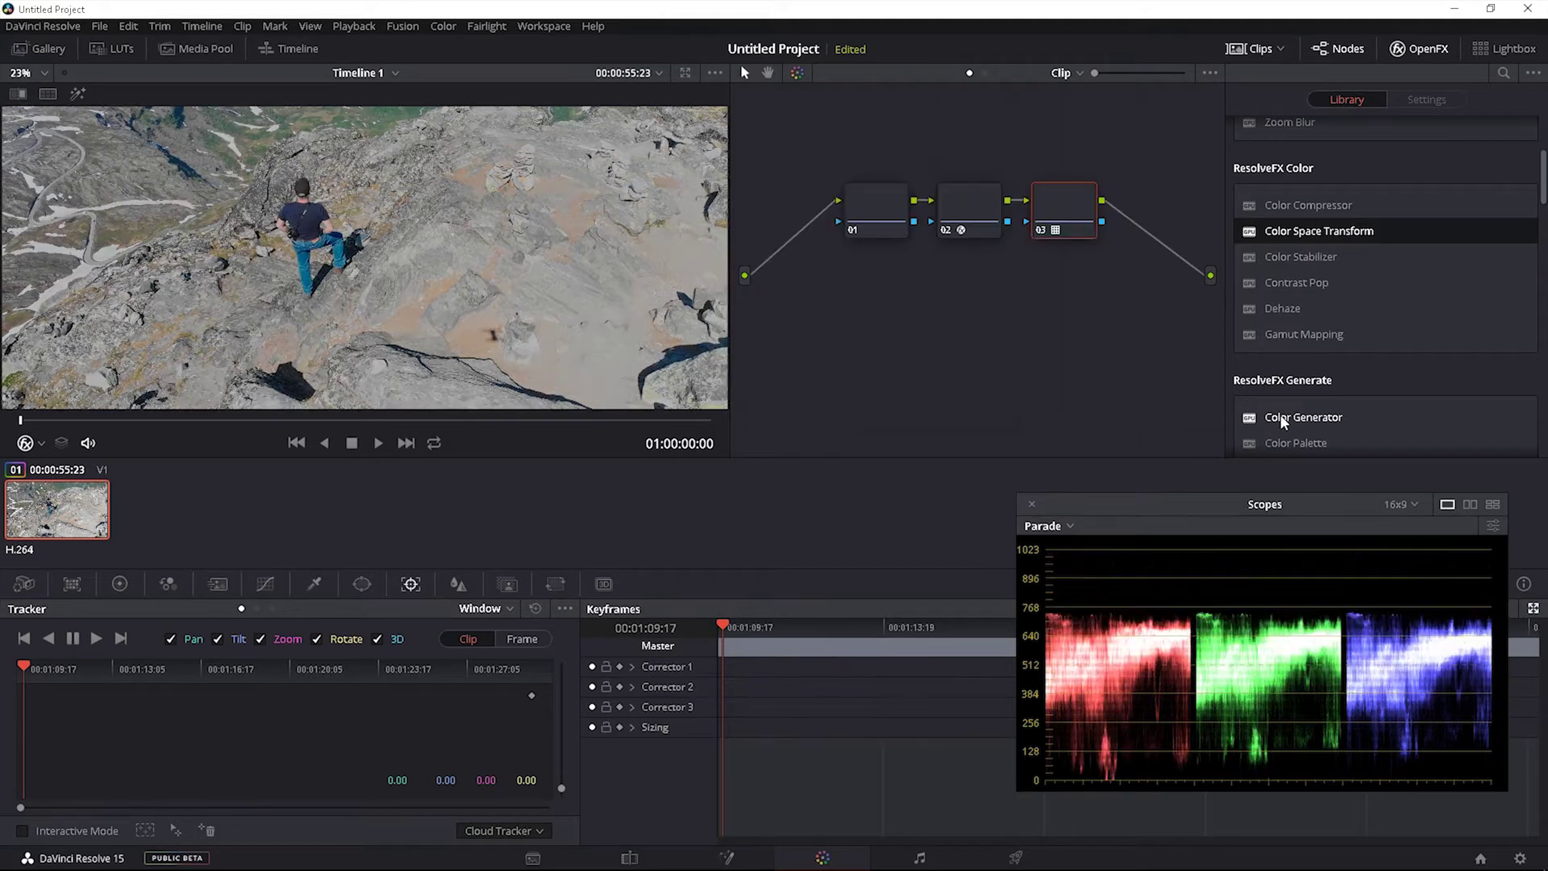
pyautogui.hotkey('shift', 'd')
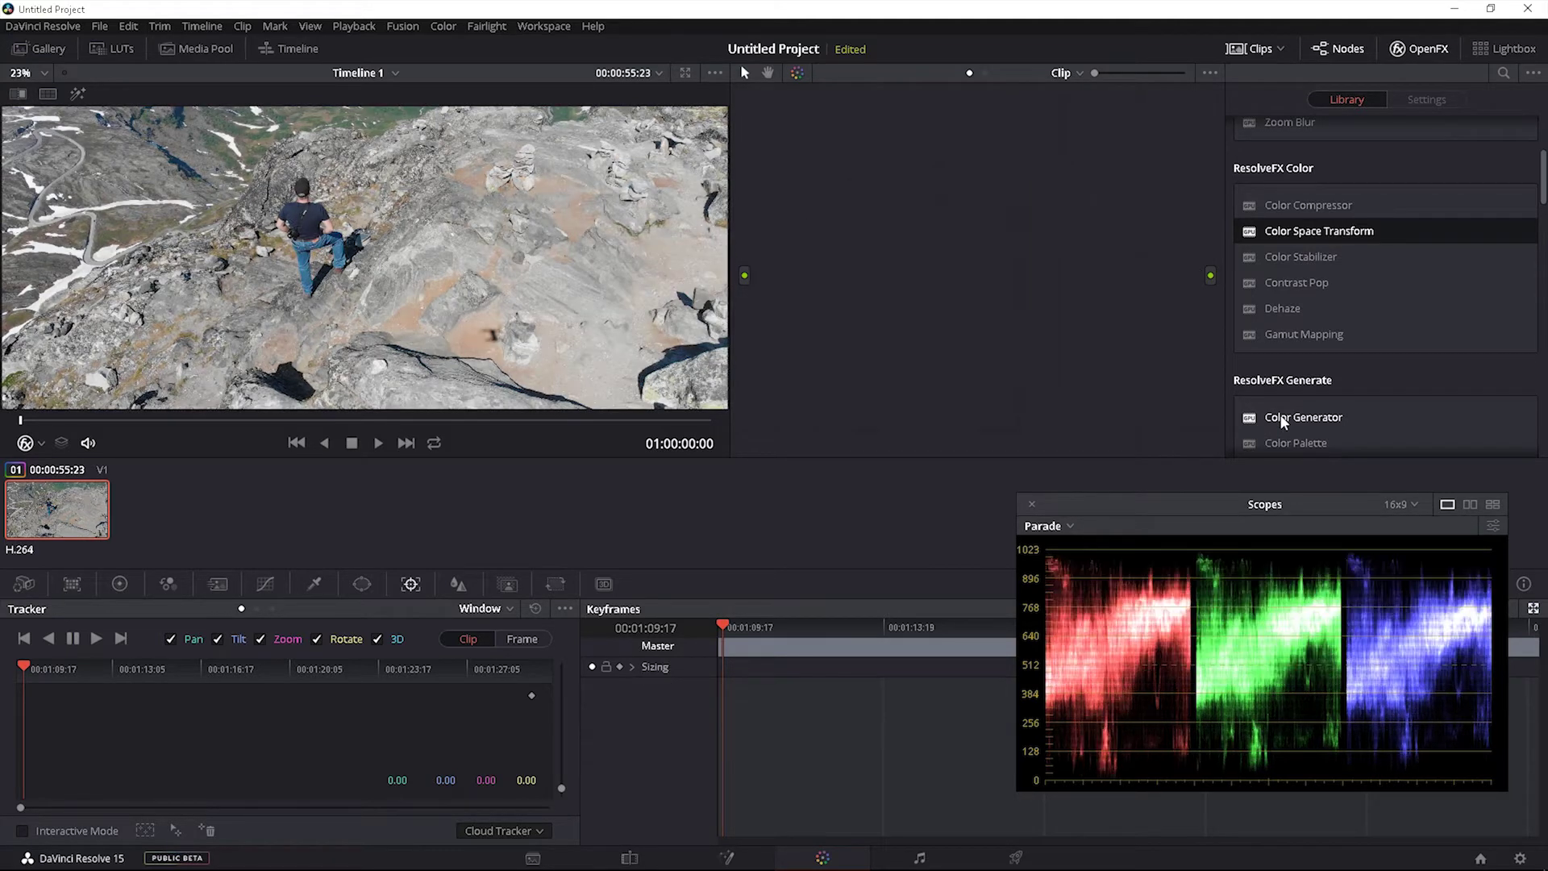
pyautogui.hotkey('shift', 'd')
pyautogui.hotkey('shift', 'd')
pyautogui.hotkey('ctrl', 'Home')
pyautogui.hotkey('ctrl', 'z')
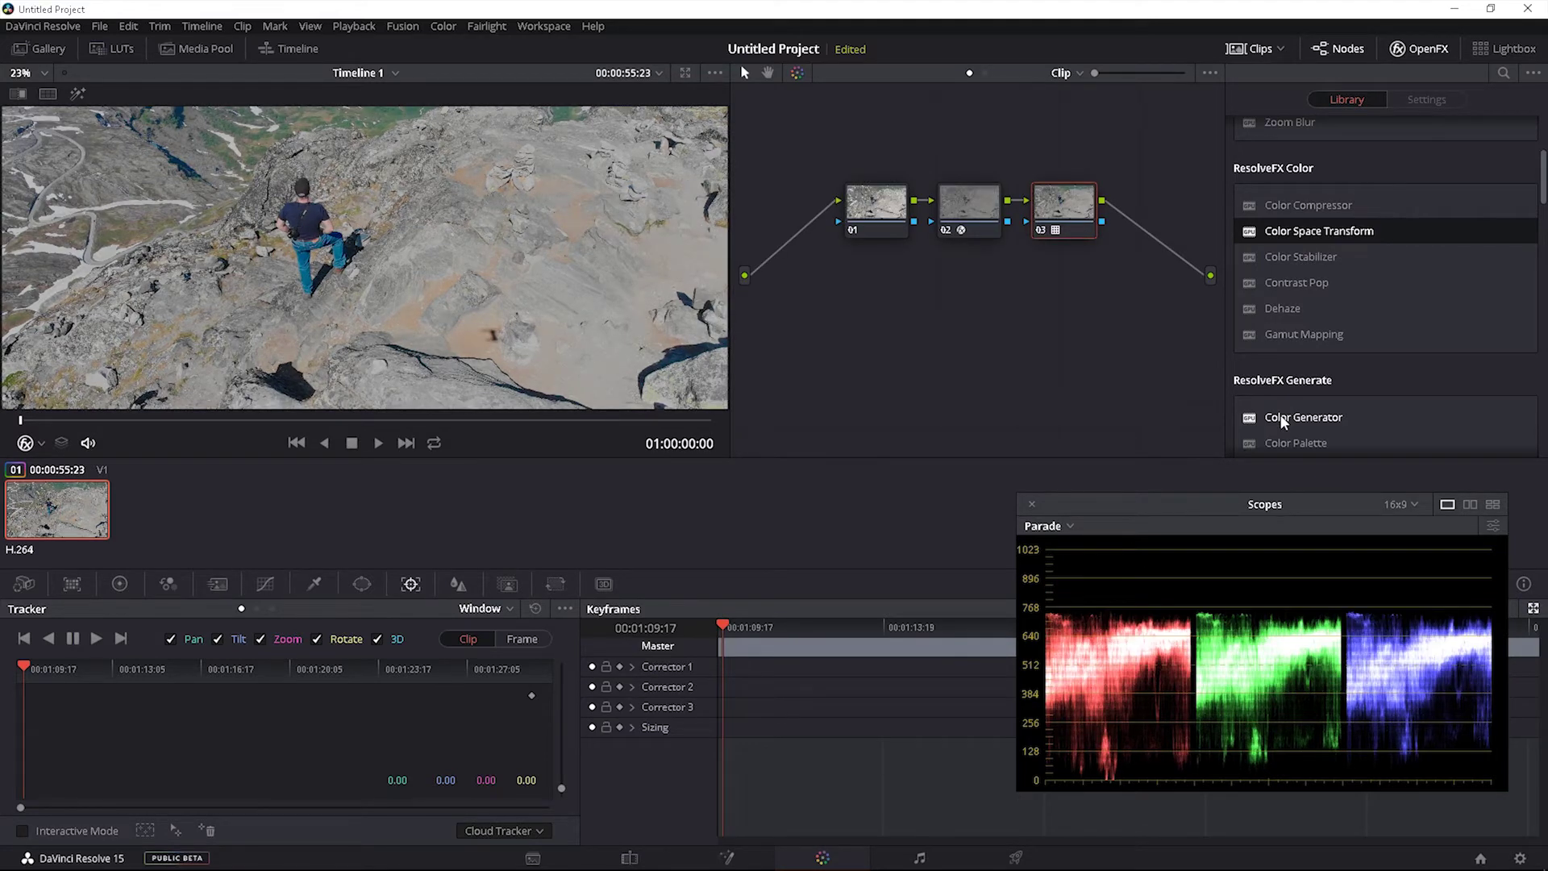
pyautogui.hotkey('ctrl', 'Home')
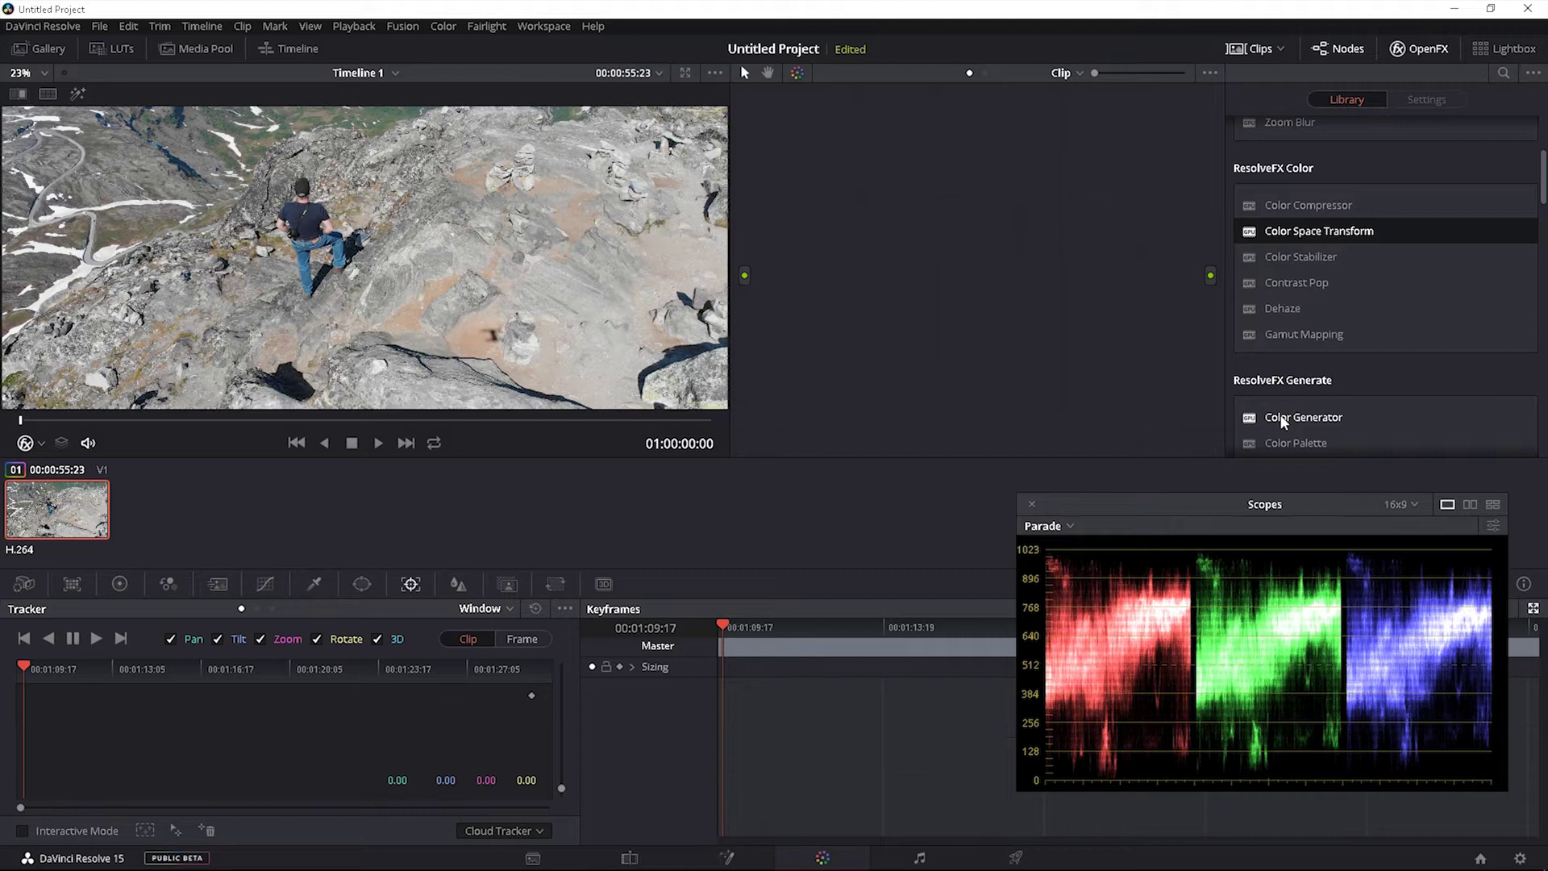
pyautogui.hotkey('ctrl', 'z')
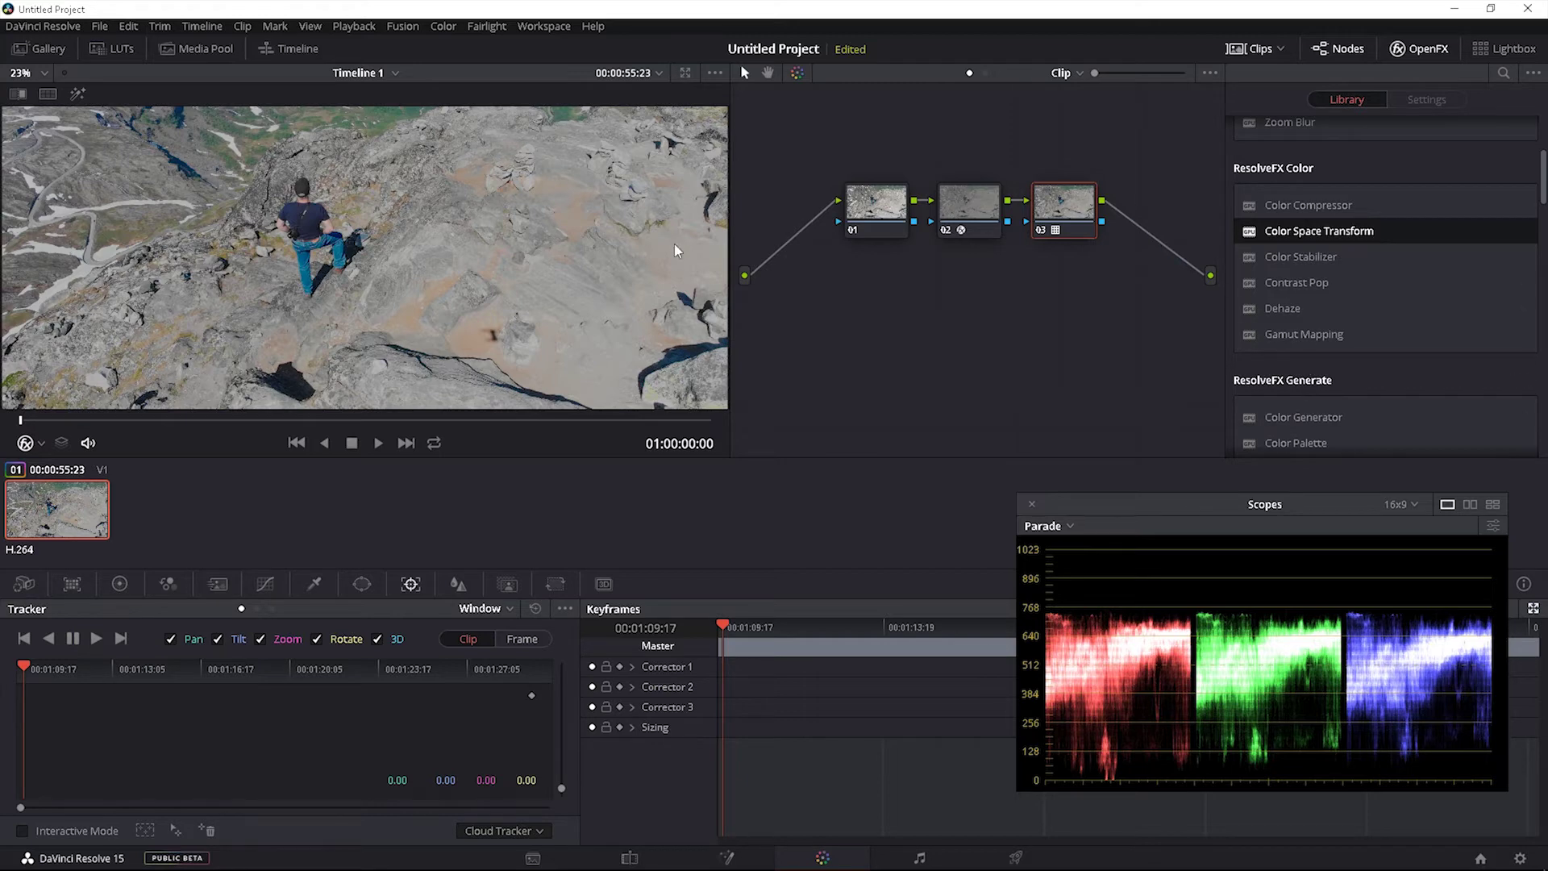
pyautogui.click(300, 421)
pyautogui.moveTo(300, 431); pyautogui.dragTo(648, 427)
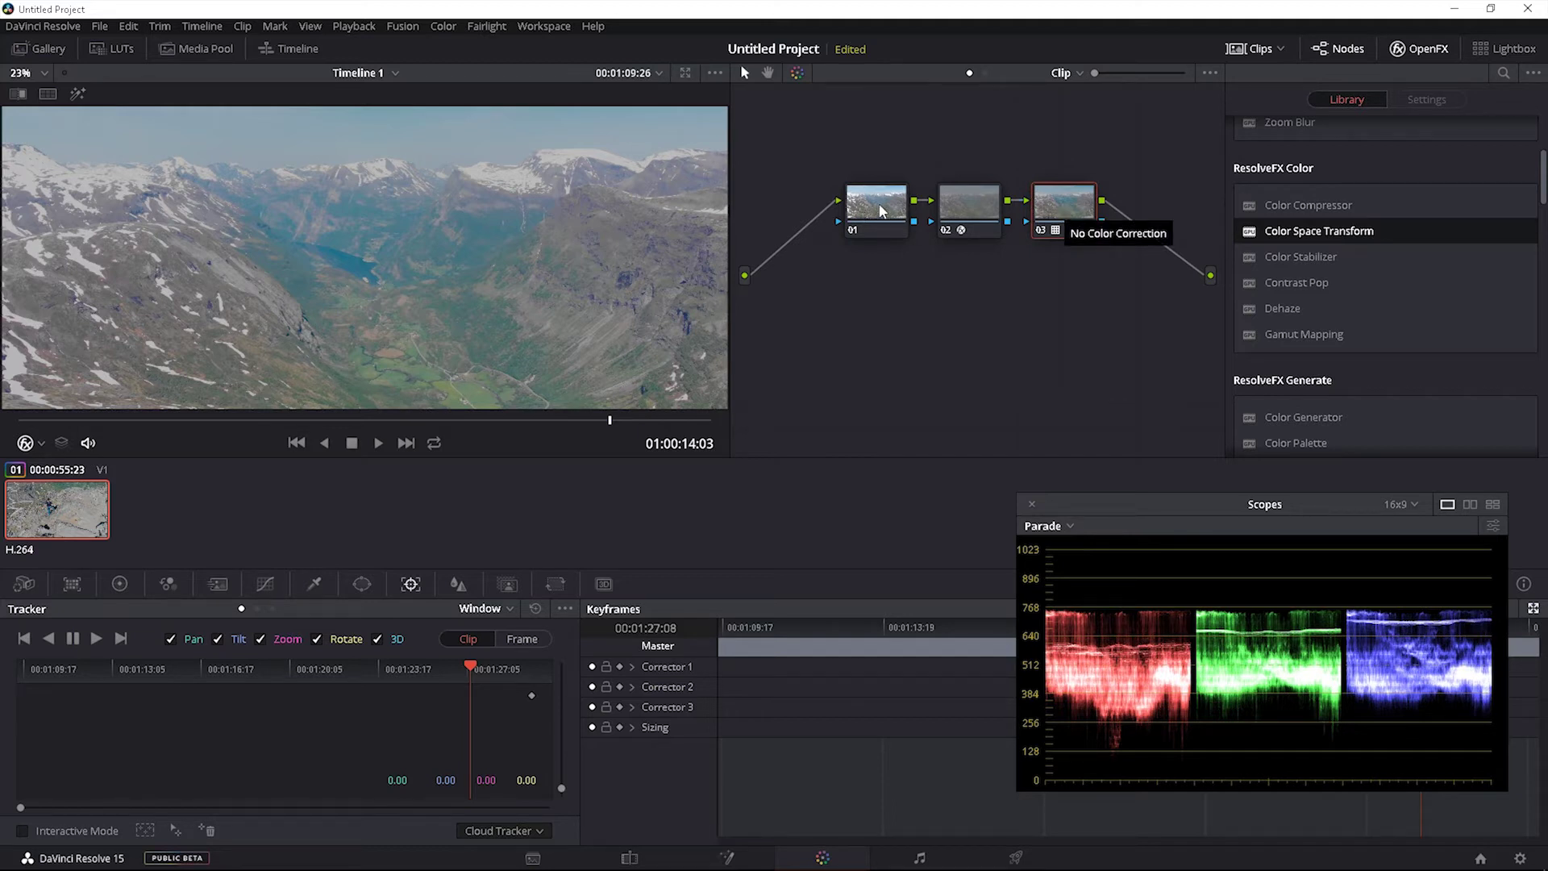
# Step: Raise node 01's primary Contrast to 1.300 in the Color Wheels palette
pyautogui.click(882, 211)
pyautogui.click(118, 585)
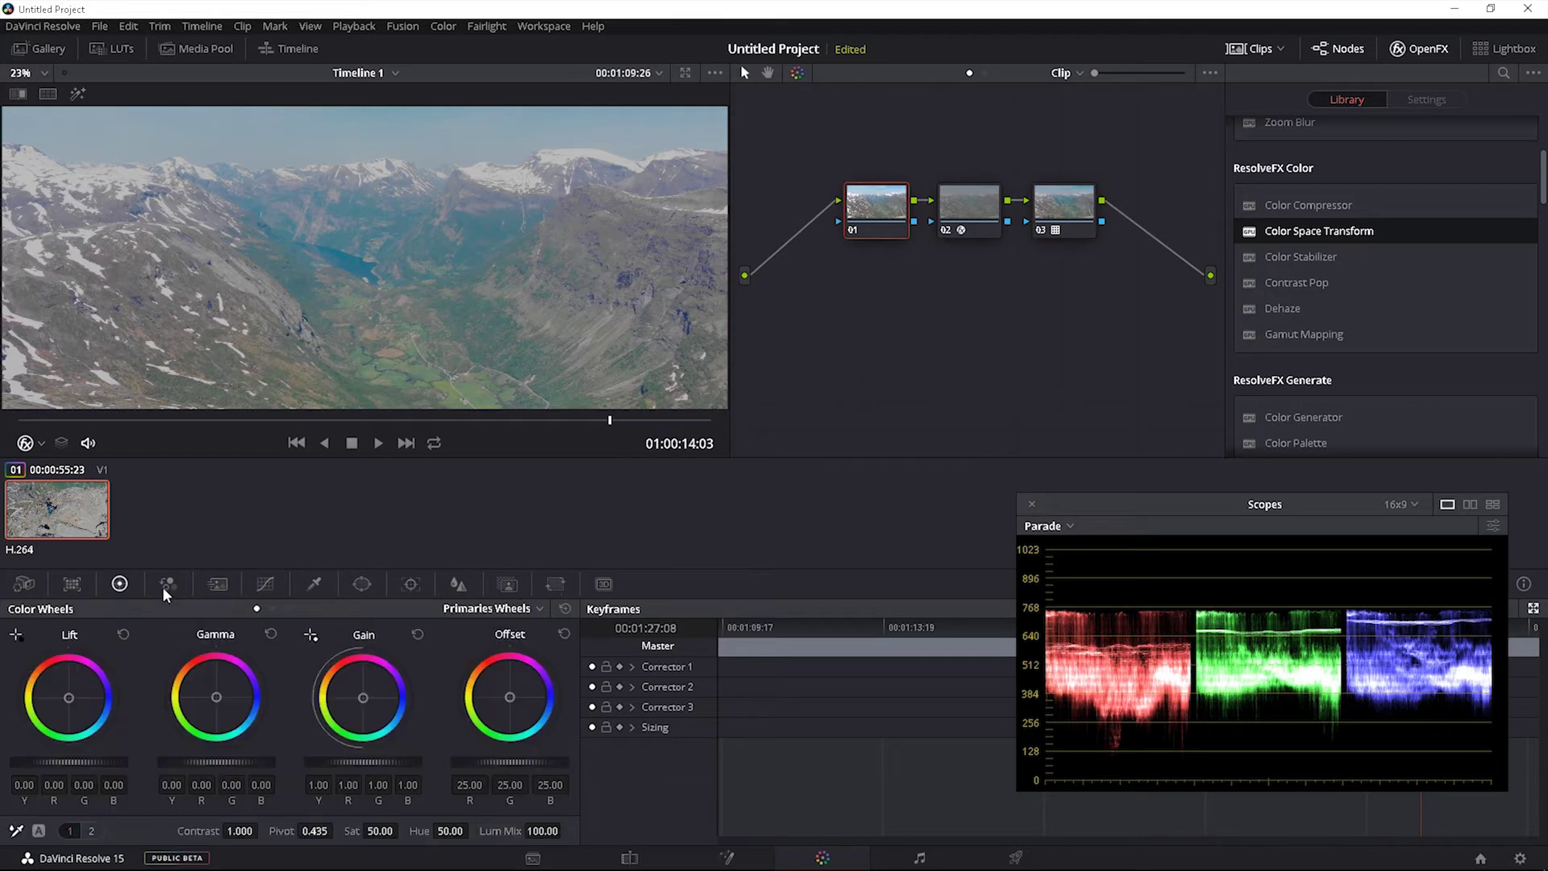
pyautogui.moveTo(242, 831); pyautogui.dragTo(338, 831)
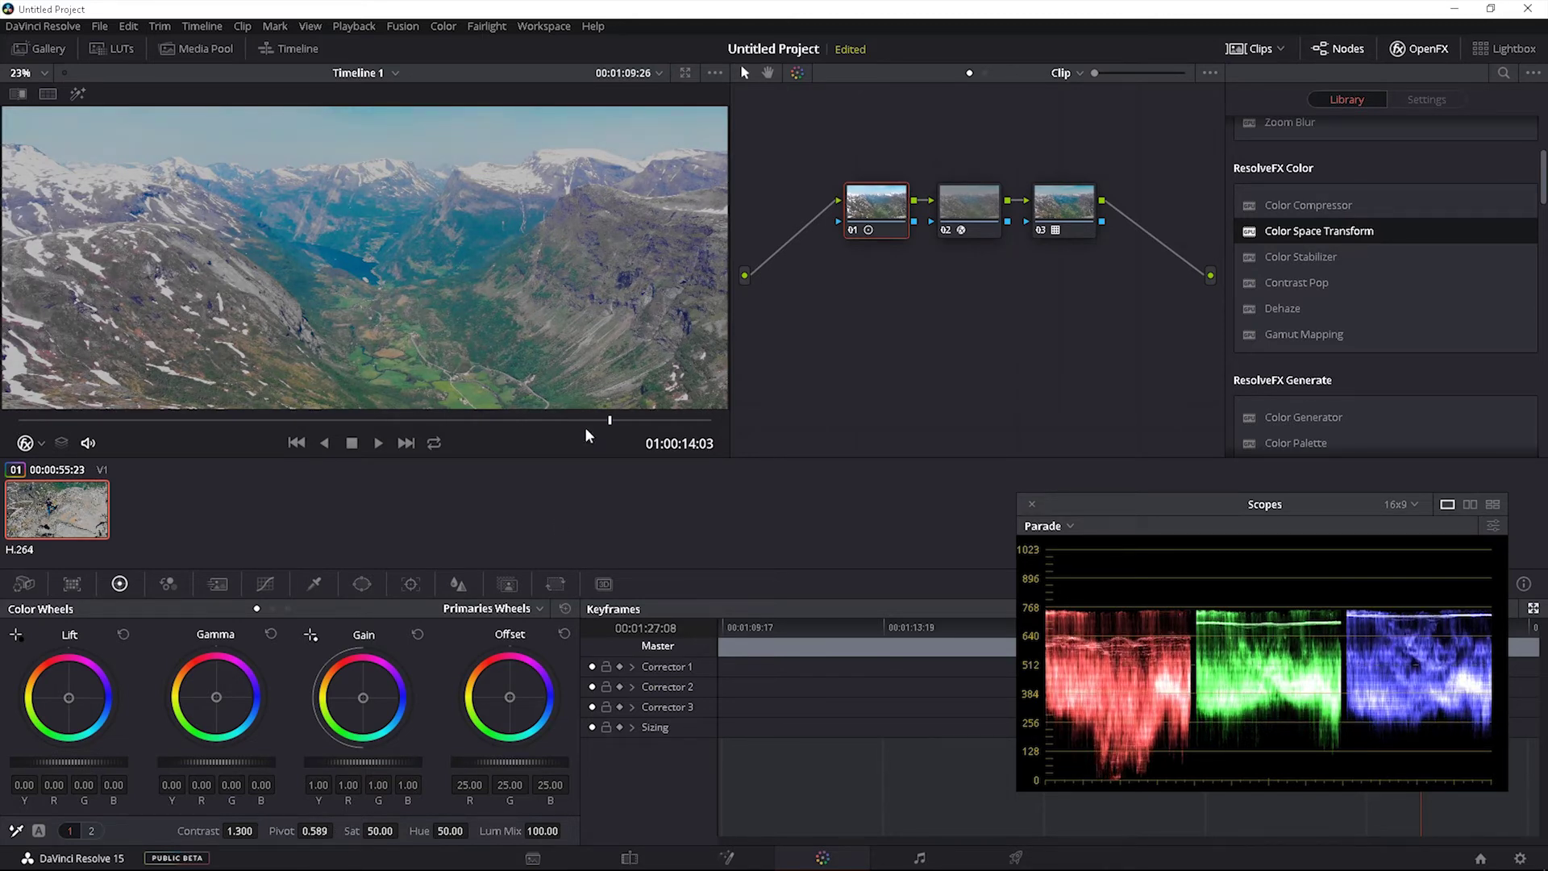
# Step: Add serial node 04 after node 03 with gain 1.21 and lift 0.01, then scrub back to the climber
pyautogui.click(1050, 211)
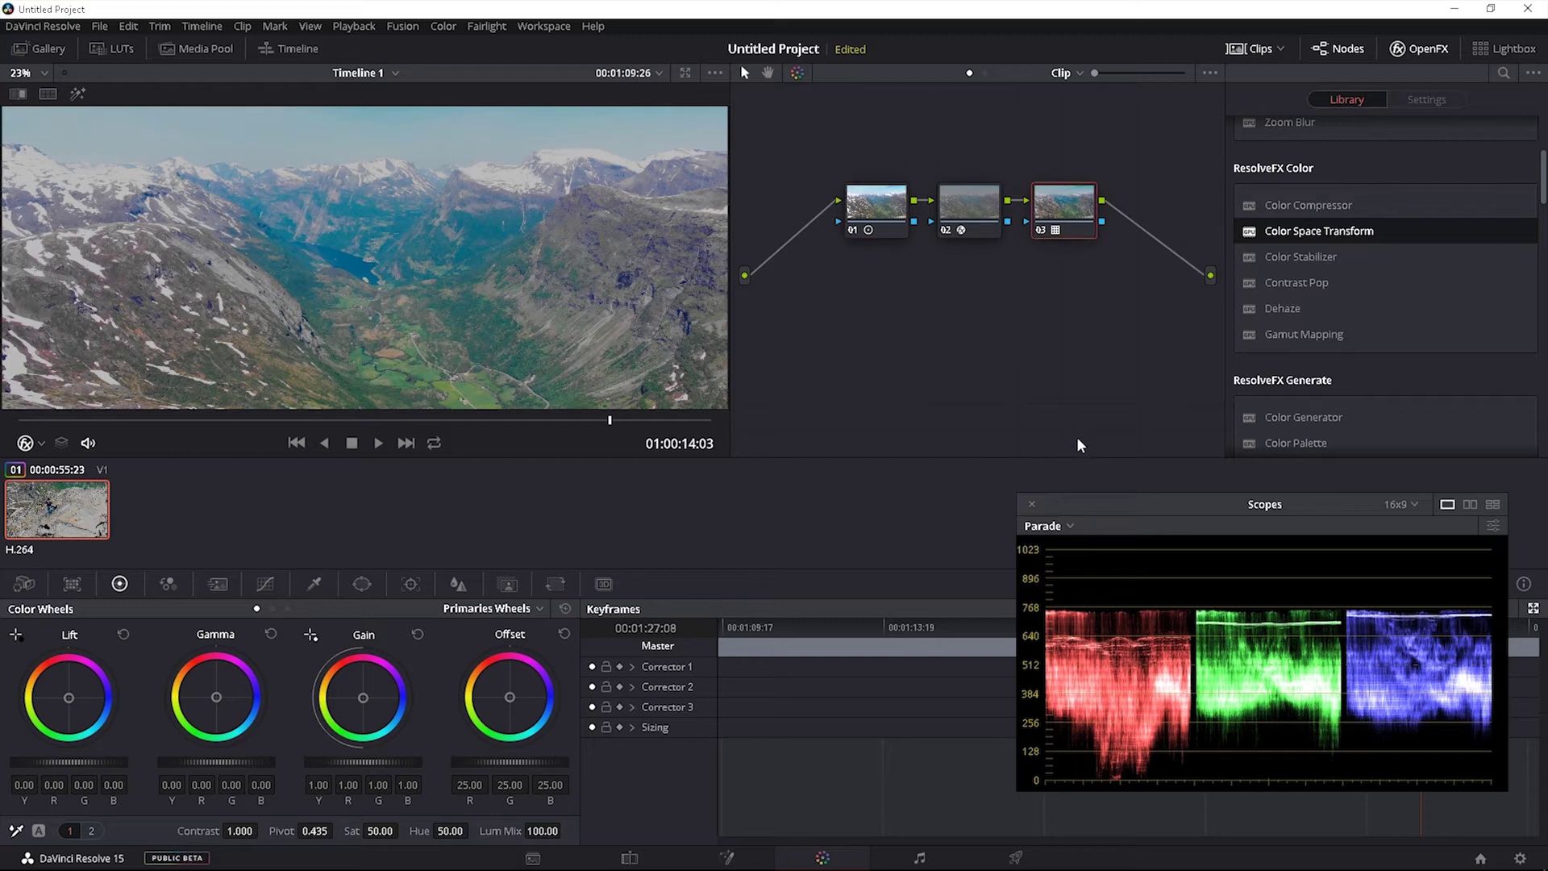
pyautogui.hotkey('alt', 's')
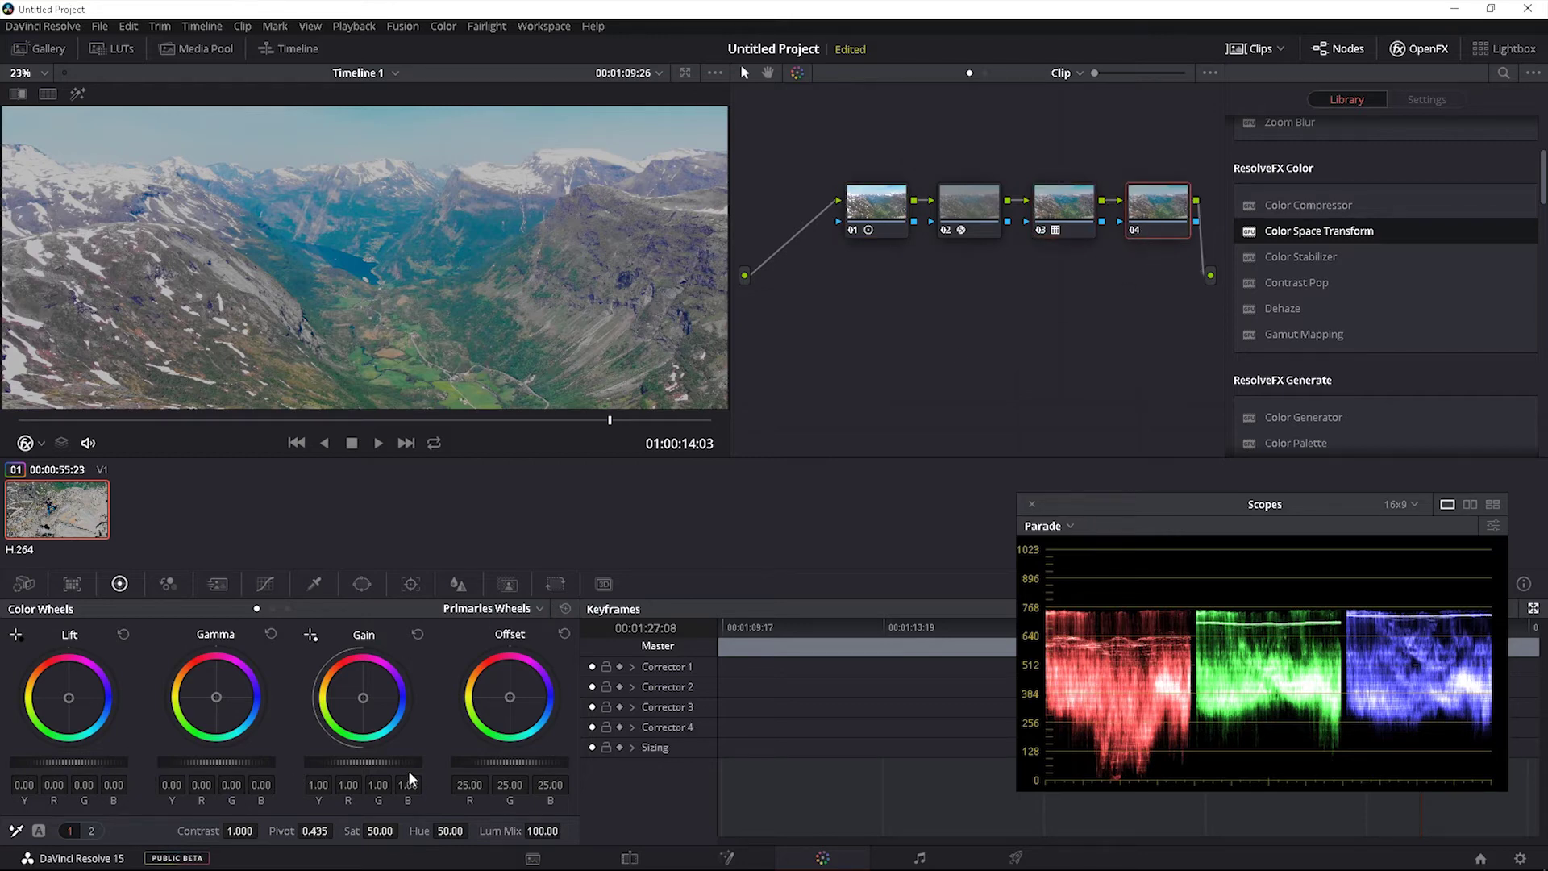
pyautogui.moveTo(355, 761); pyautogui.dragTo(379, 761)
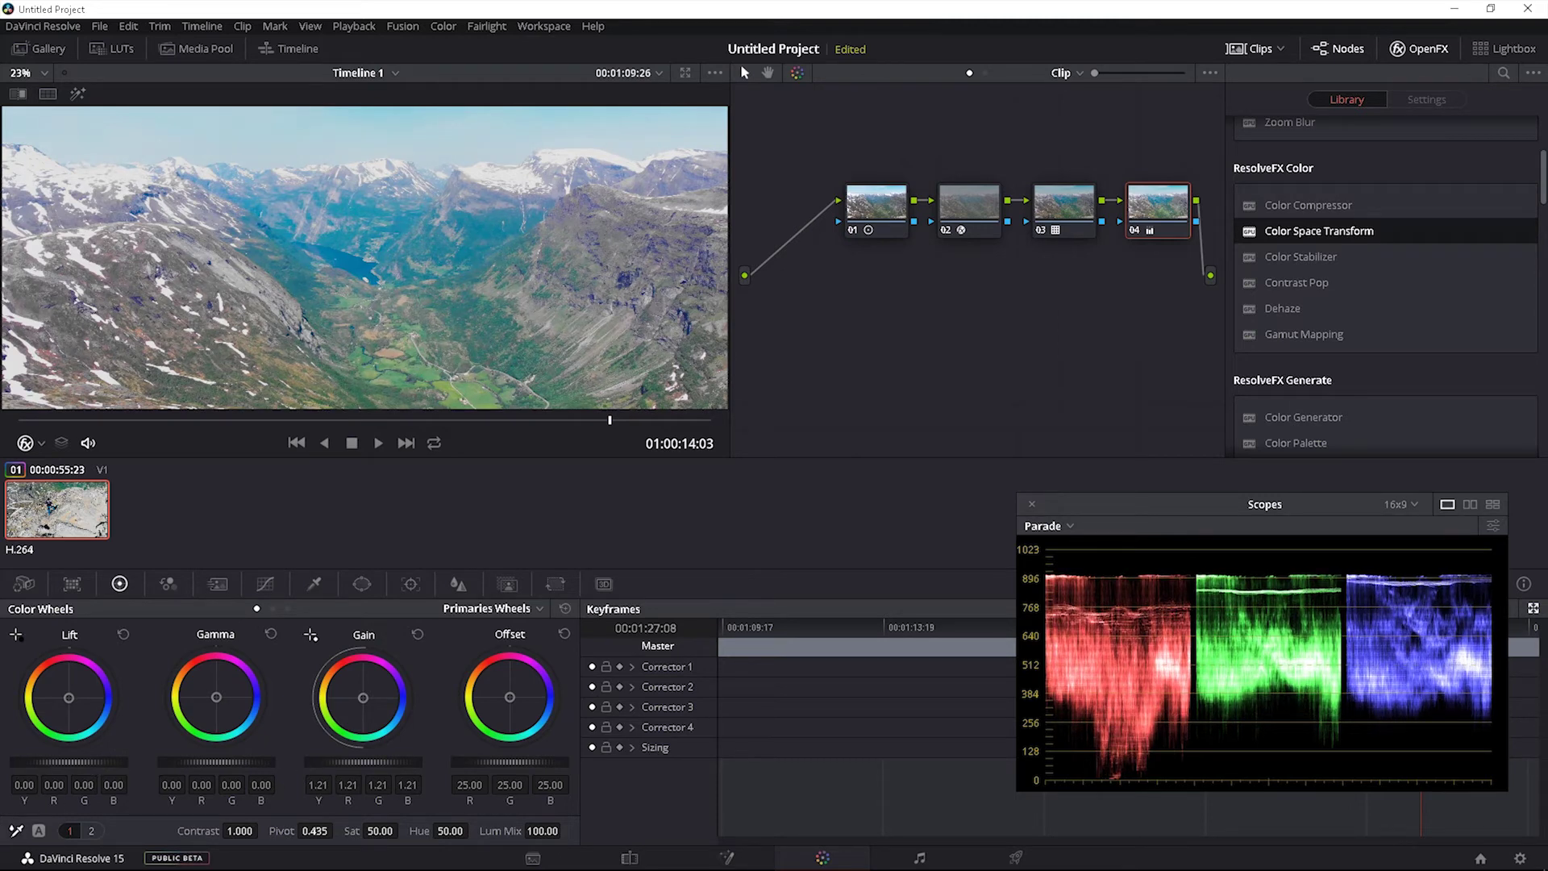
pyautogui.moveTo(64, 761); pyautogui.dragTo(71, 761)
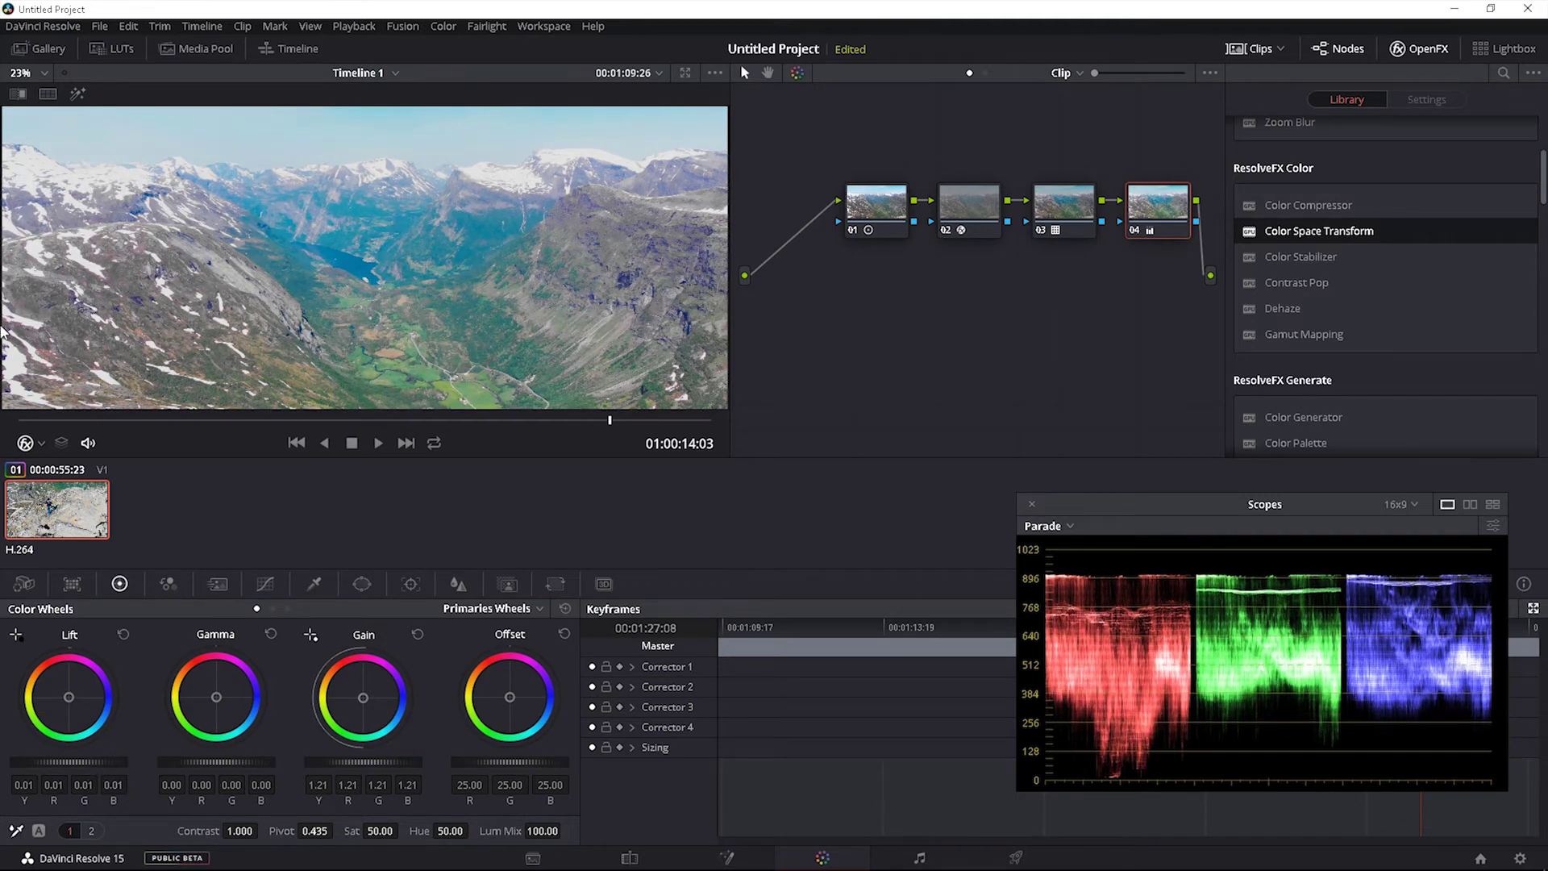
pyautogui.moveTo(103, 420); pyautogui.dragTo(198, 425)
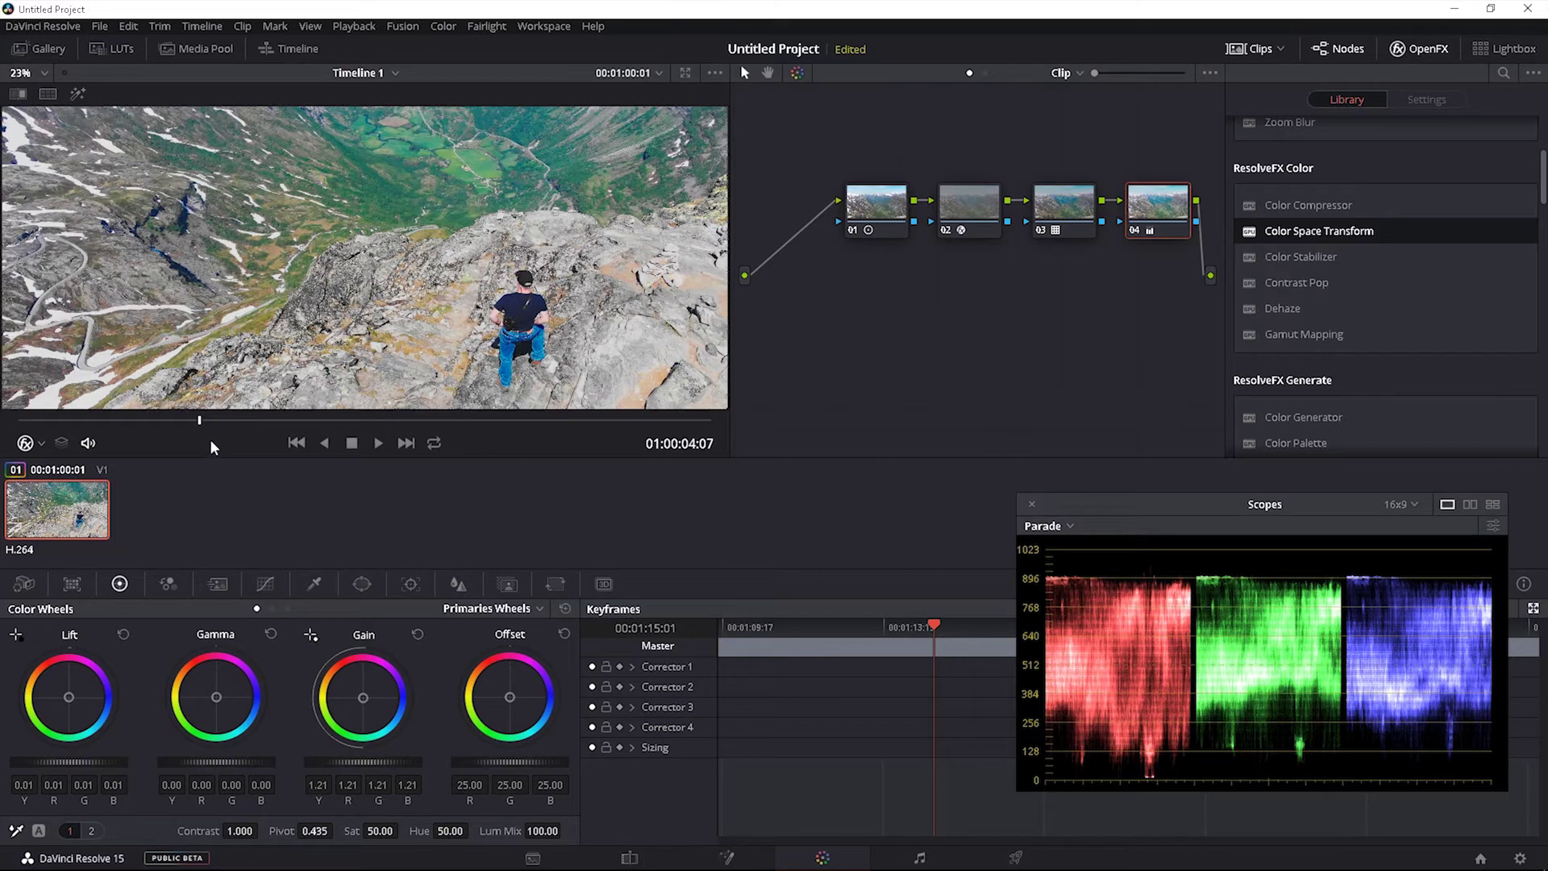
# Step: Compare the grade with the original, then lower node 04's master gamma slightly to darken midtones
pyautogui.hotkey('ctrl', 'shift', 'z')
pyautogui.hotkey('ctrl', 'z')
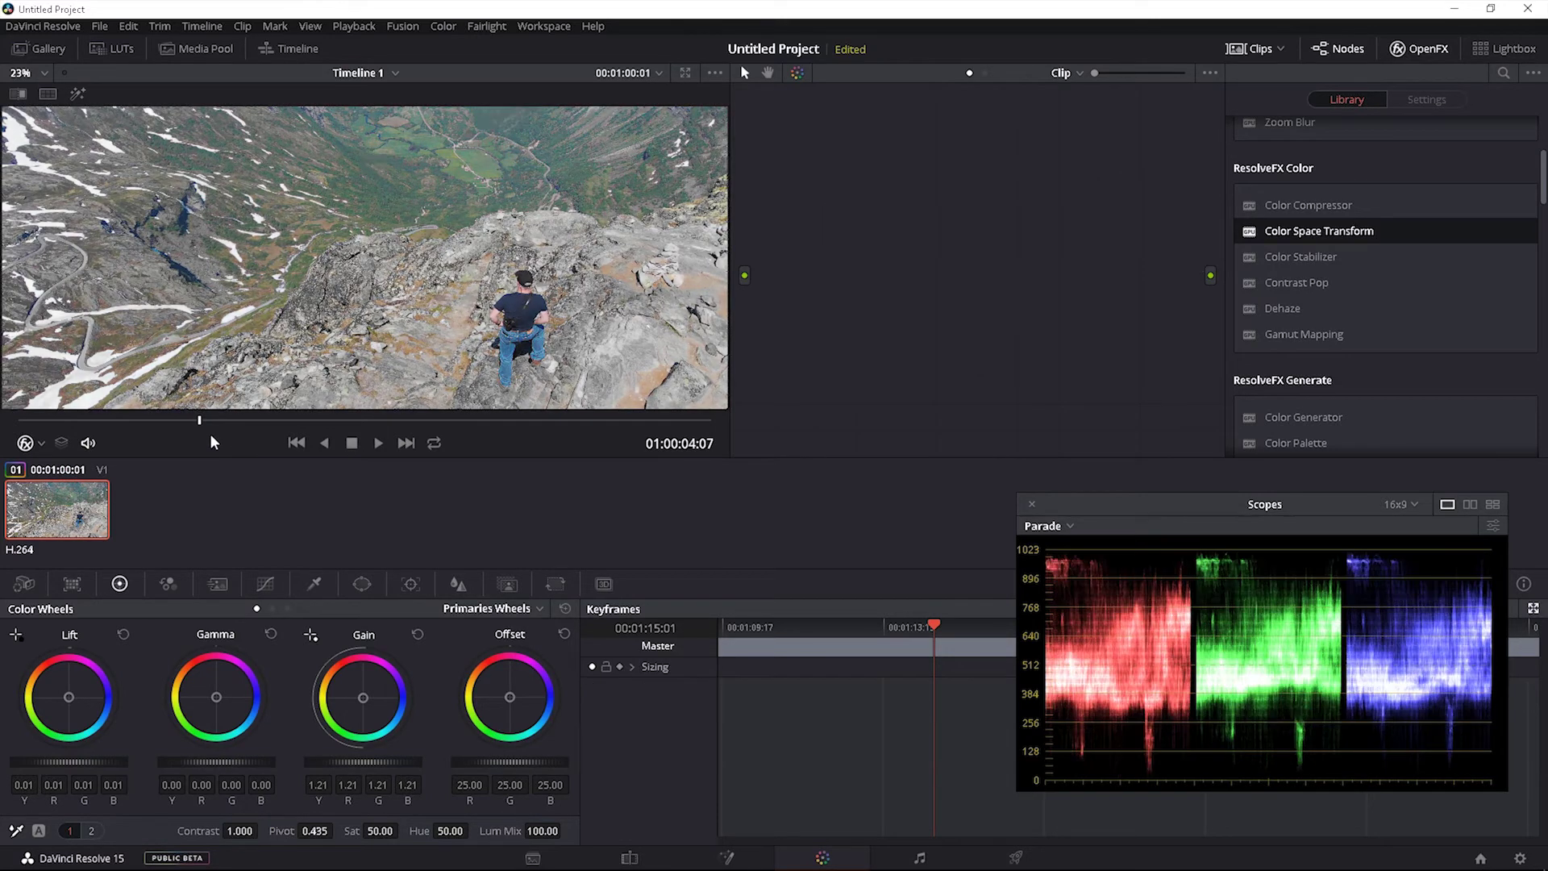
pyautogui.hotkey('ctrl', 'shift', 'z')
pyautogui.hotkey('ctrl', 'z')
pyautogui.hotkey('ctrl', 'shift', 'z')
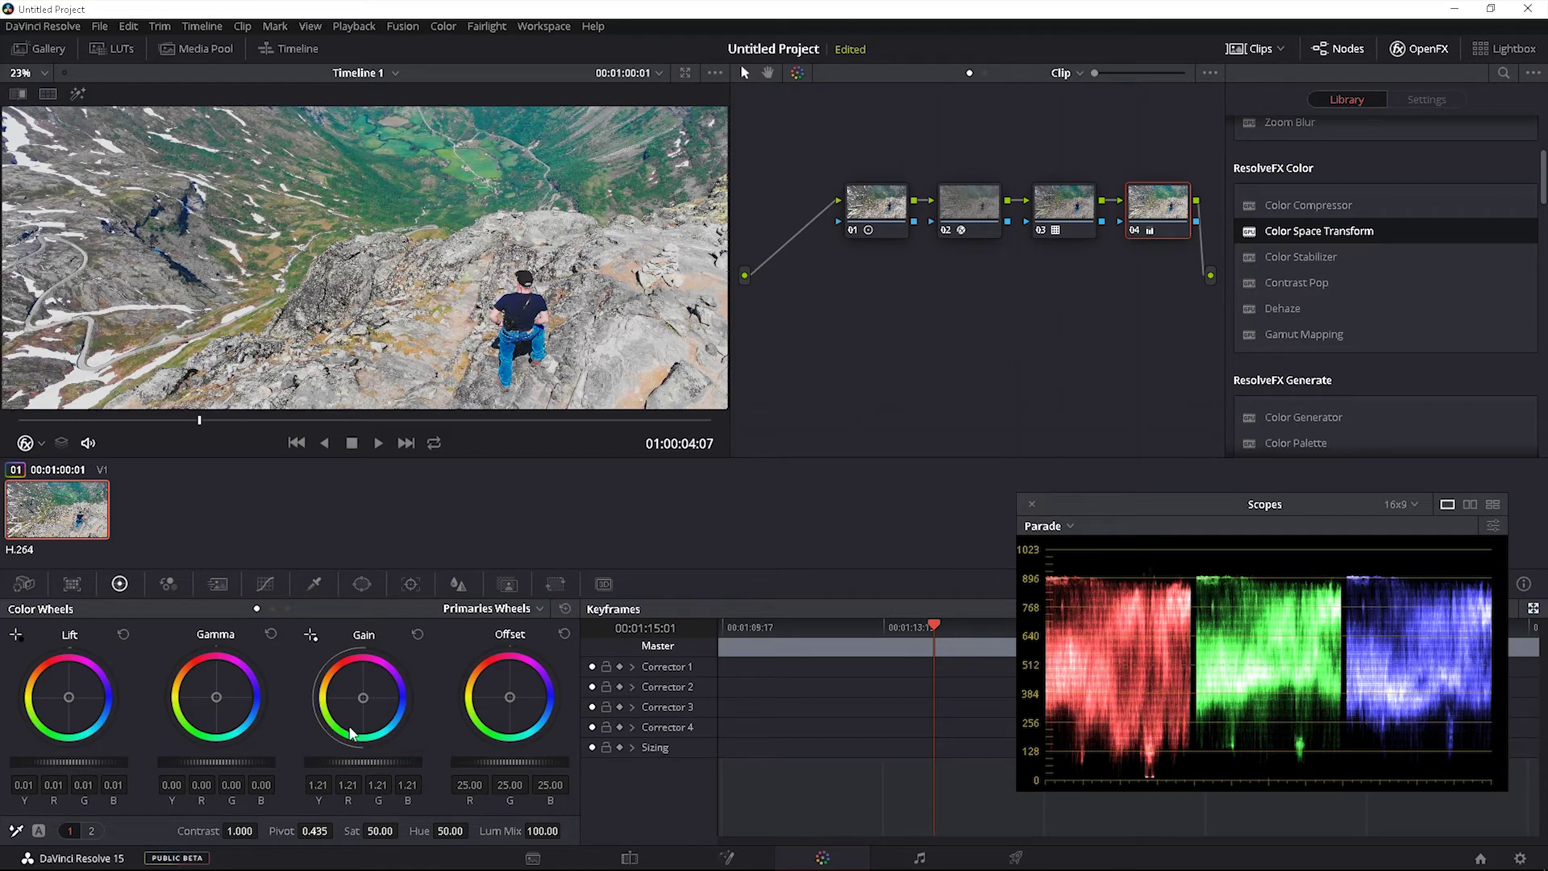
pyautogui.moveTo(269, 764)
pyautogui.mouseDown()
pyautogui.moveTo(226, 764)
pyautogui.moveTo(247, 765)
pyautogui.mouseUp()
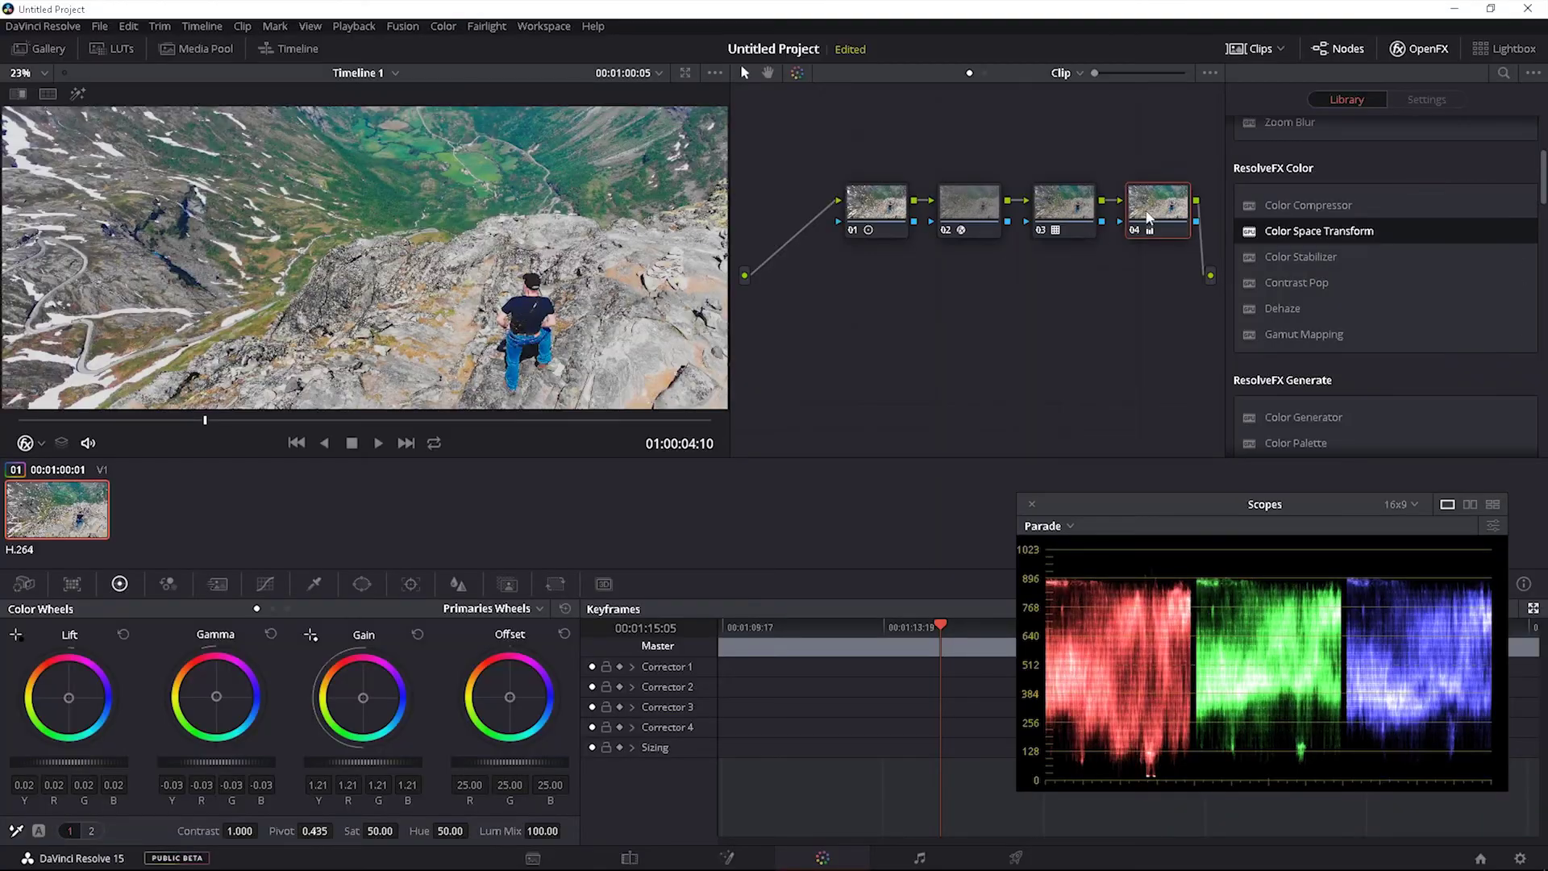
# Step: Add node 05 after node 04 and set its saturation to 45
pyautogui.hotkey('alt', 'o')
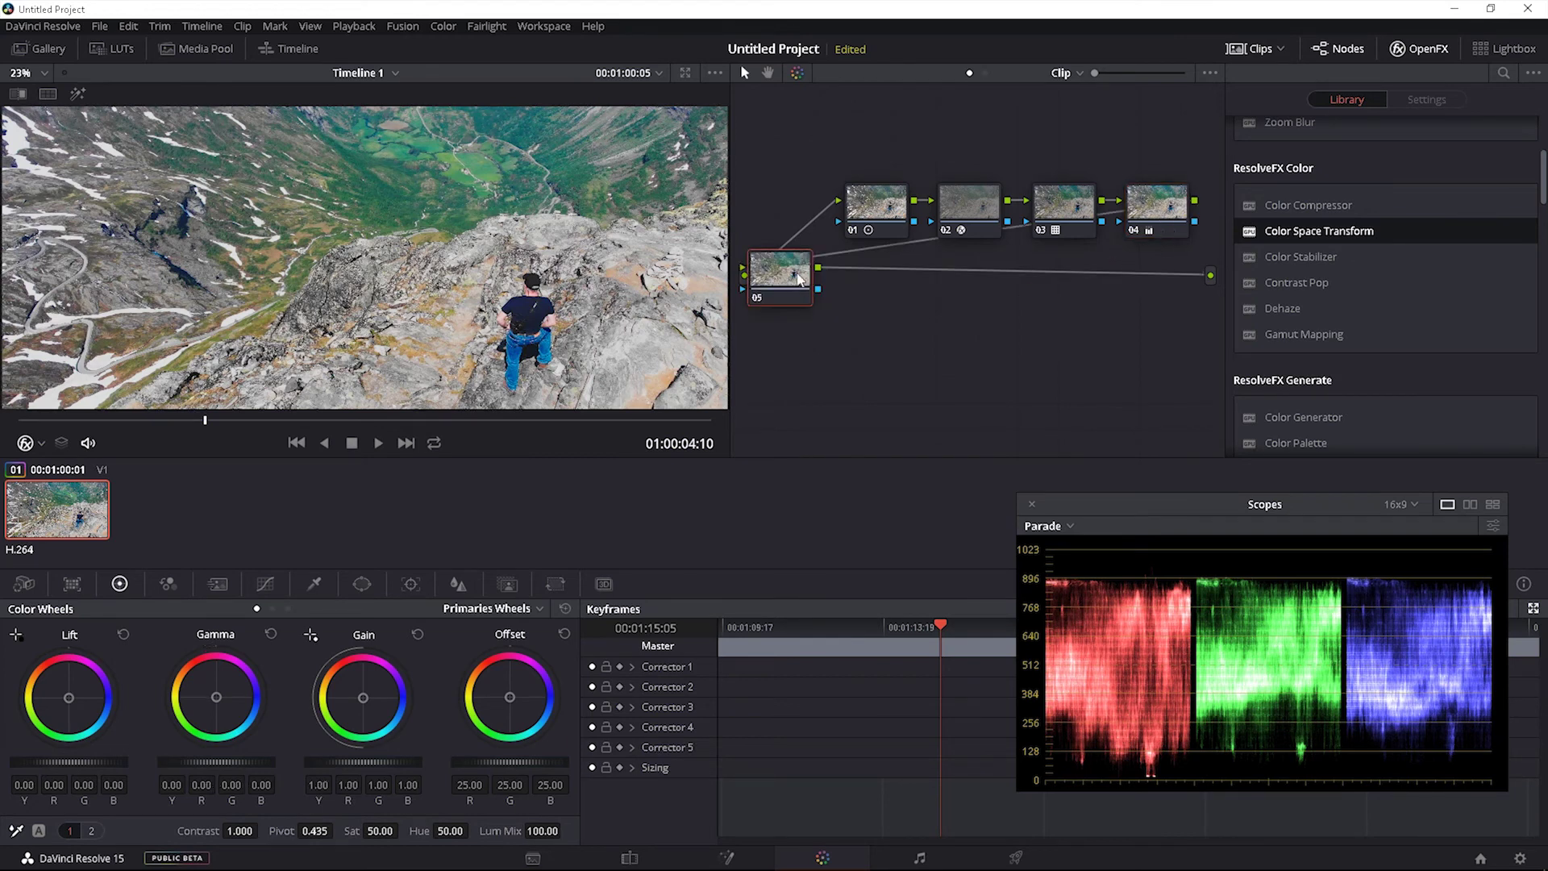
pyautogui.moveTo(799, 279); pyautogui.dragTo(1149, 228)
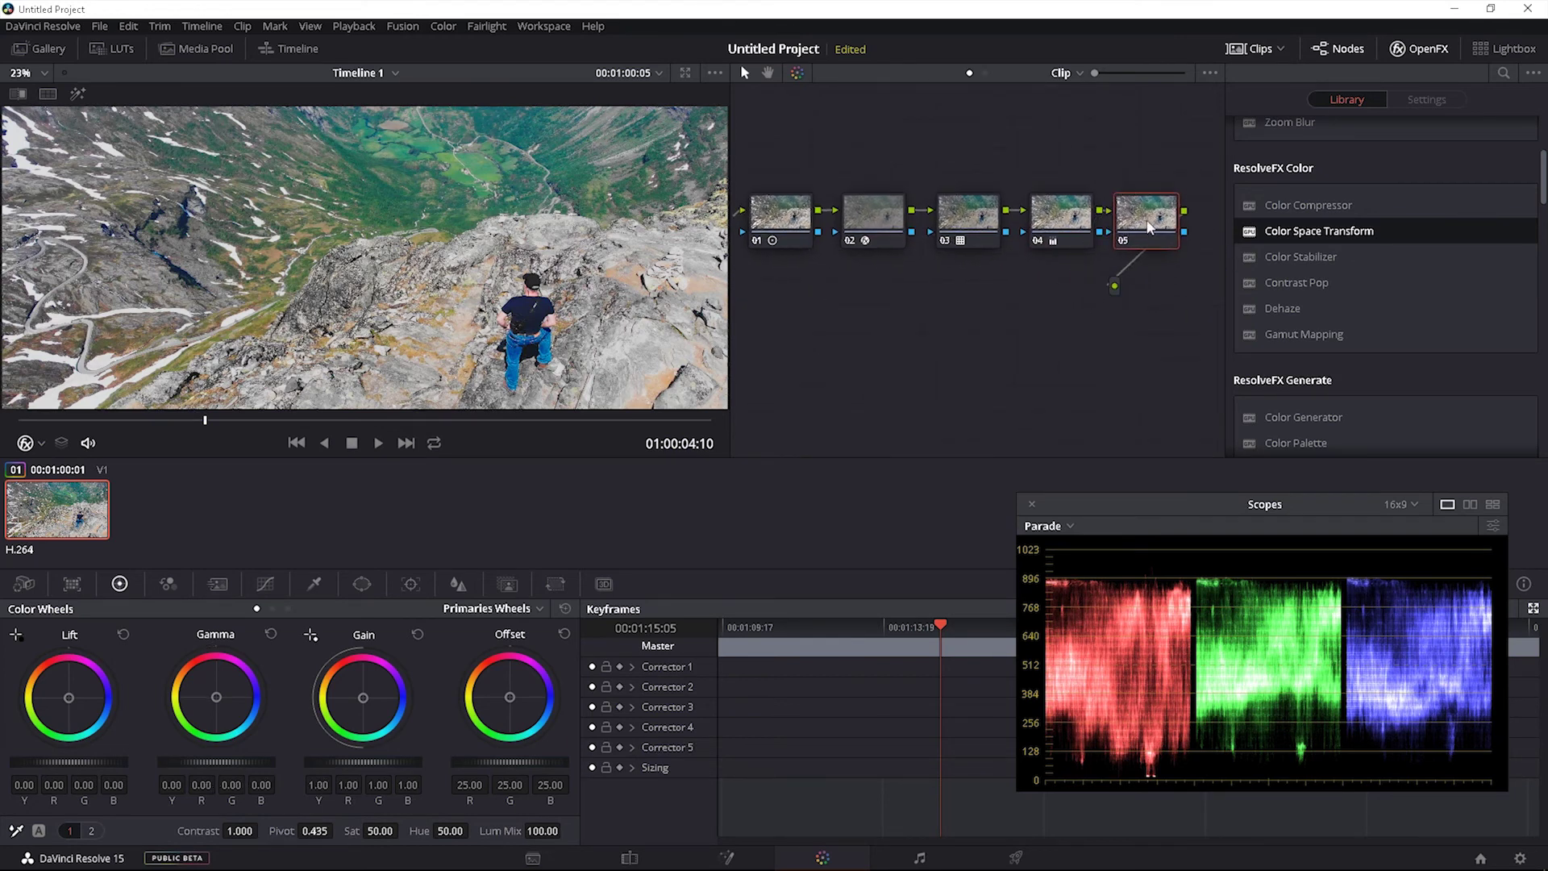
pyautogui.click(393, 829)
pyautogui.write('45')
pyautogui.press('Return')
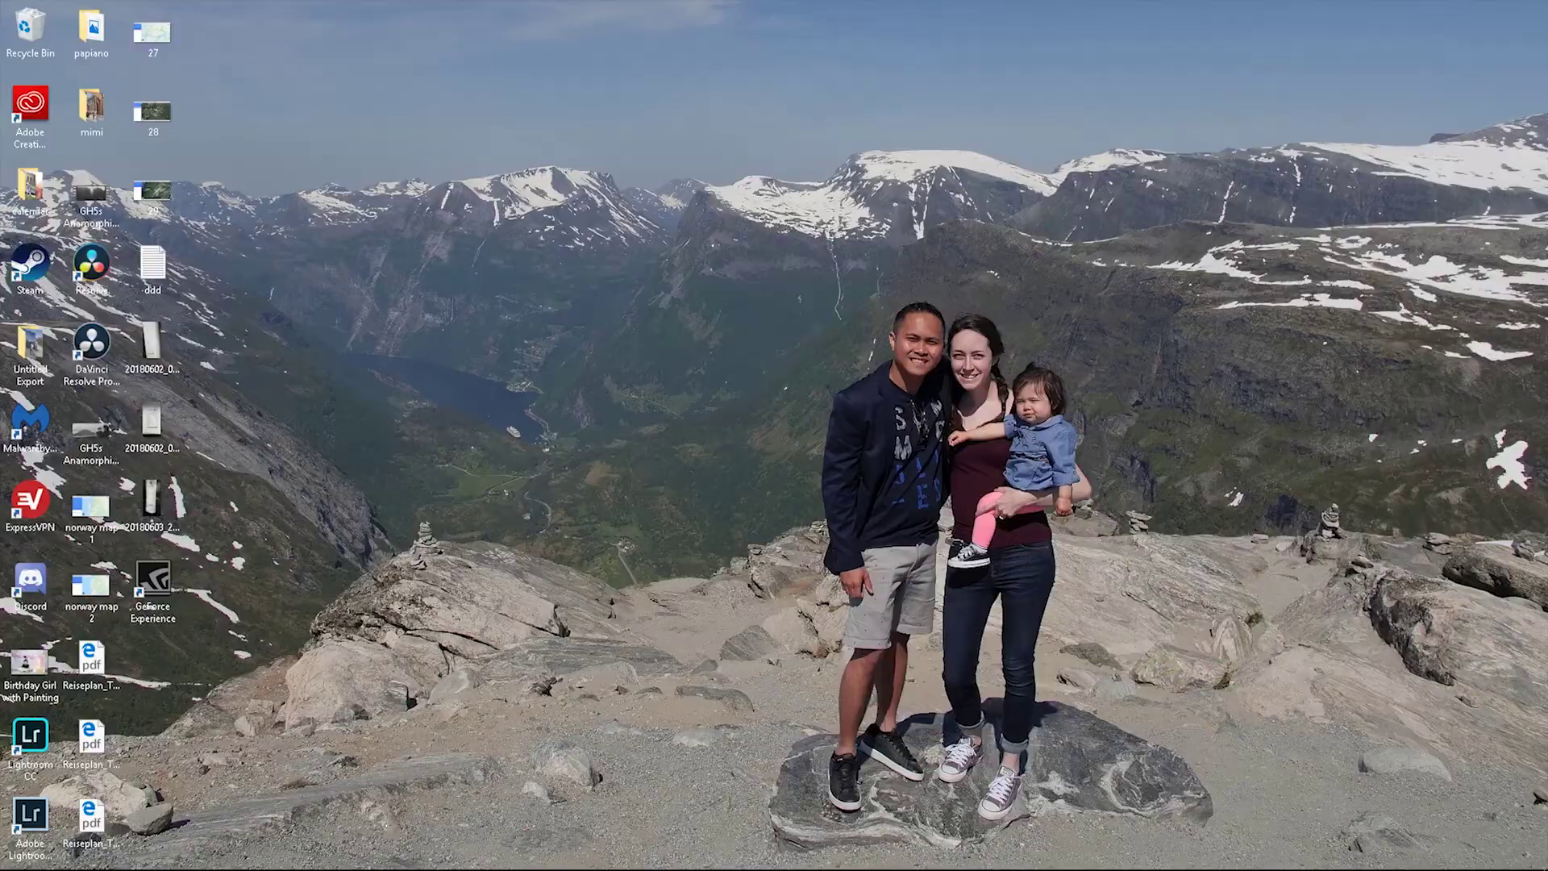